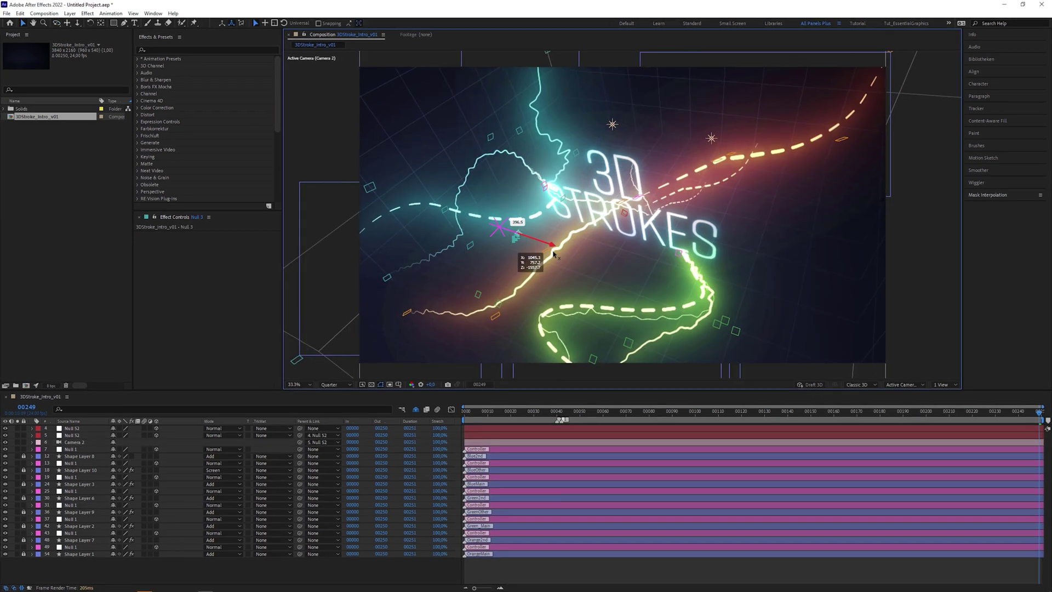
pyautogui.moveTo(463, 229)
pyautogui.mouseDown()
pyautogui.moveTo(461, 219)
pyautogui.moveTo(563, 296)
pyautogui.mouseUp()
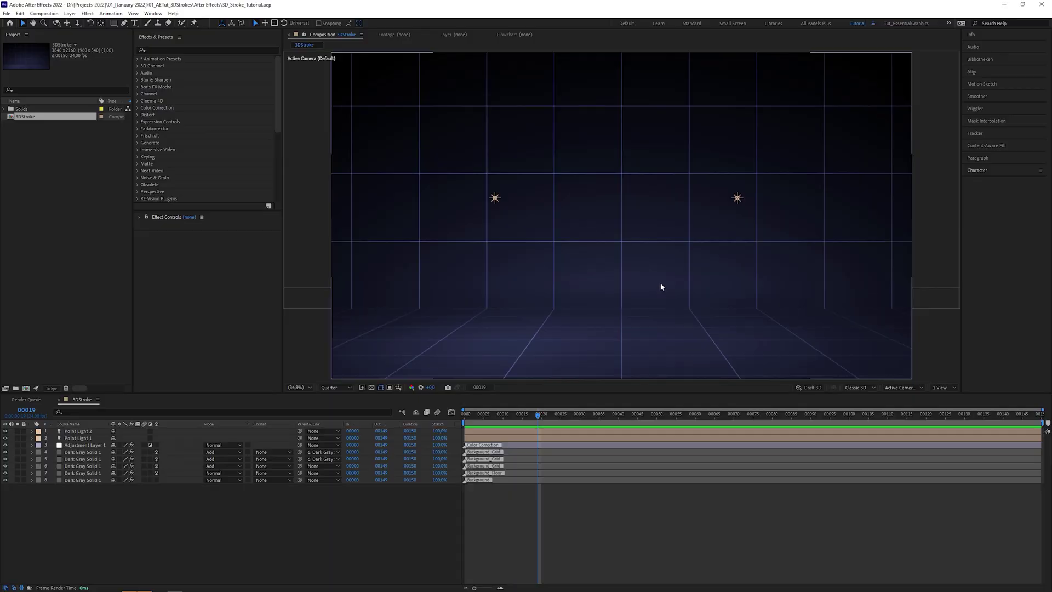
pyautogui.click(133, 13)
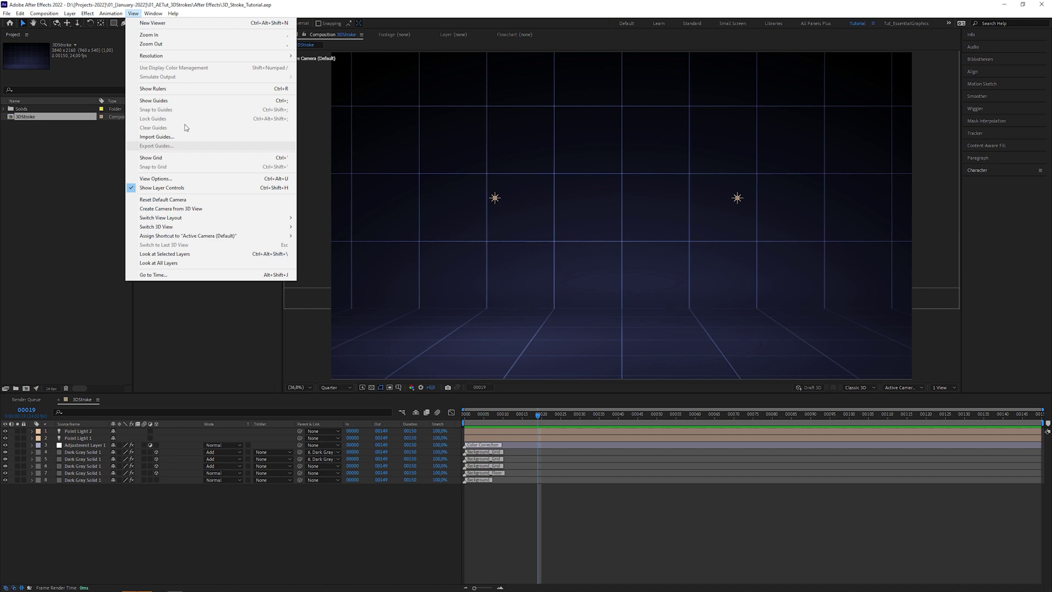
pyautogui.click(498, 119)
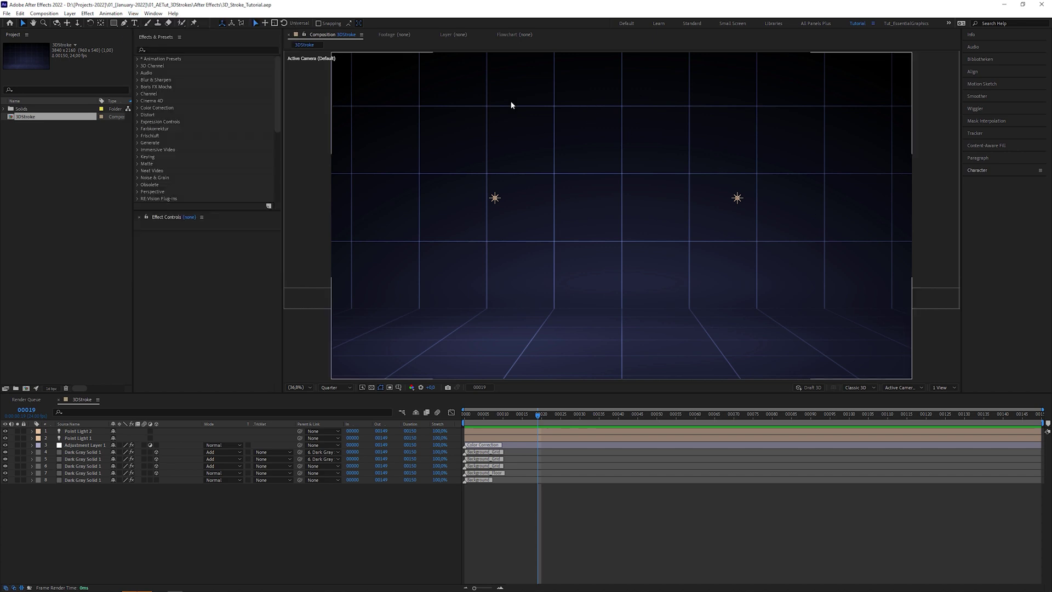
# Examine the background grid walls and floor by orbiting around the 3D scene and selecting individual grid layers.
pyautogui.press('c')
pyautogui.moveTo(541, 297); pyautogui.dragTo(653, 224)
pyautogui.scroll(-5, 651, 224)
pyautogui.press('v')
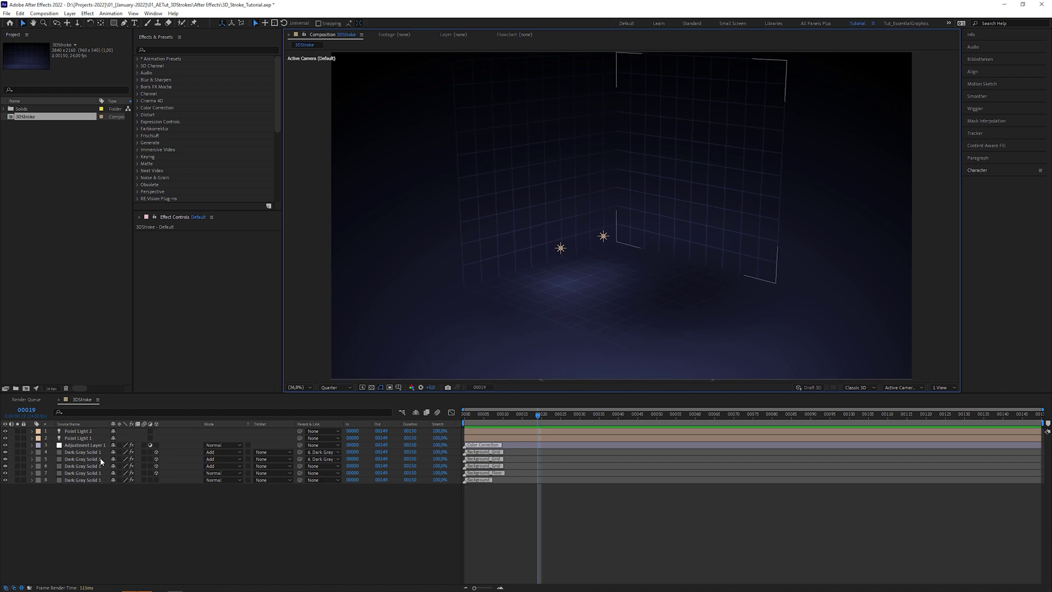
pyautogui.click(82, 460)
pyautogui.click(100, 471)
pyautogui.click(82, 452)
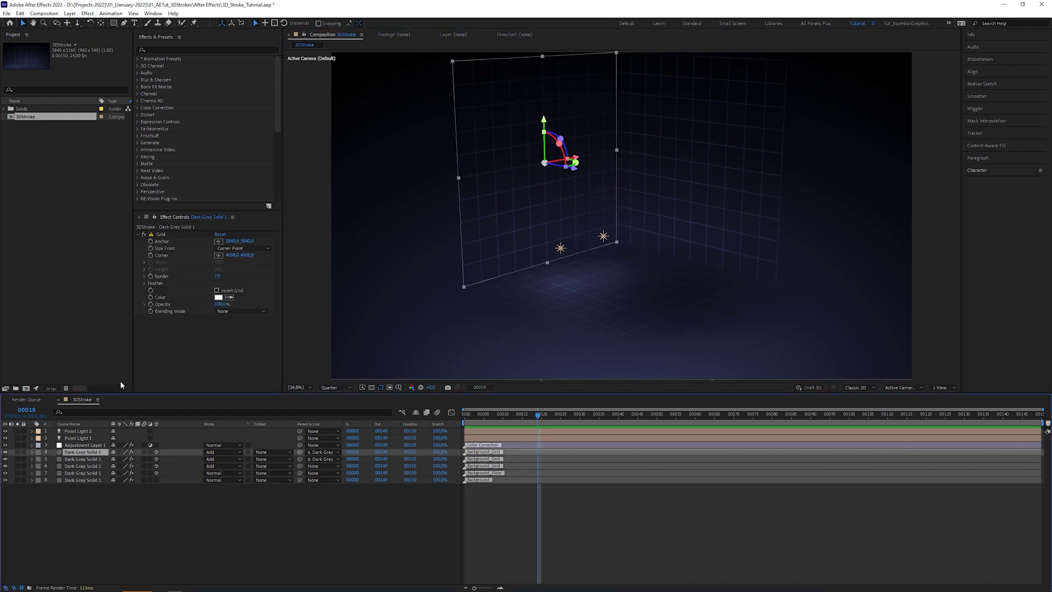
pyautogui.moveTo(633, 151); pyautogui.dragTo(600, 200)
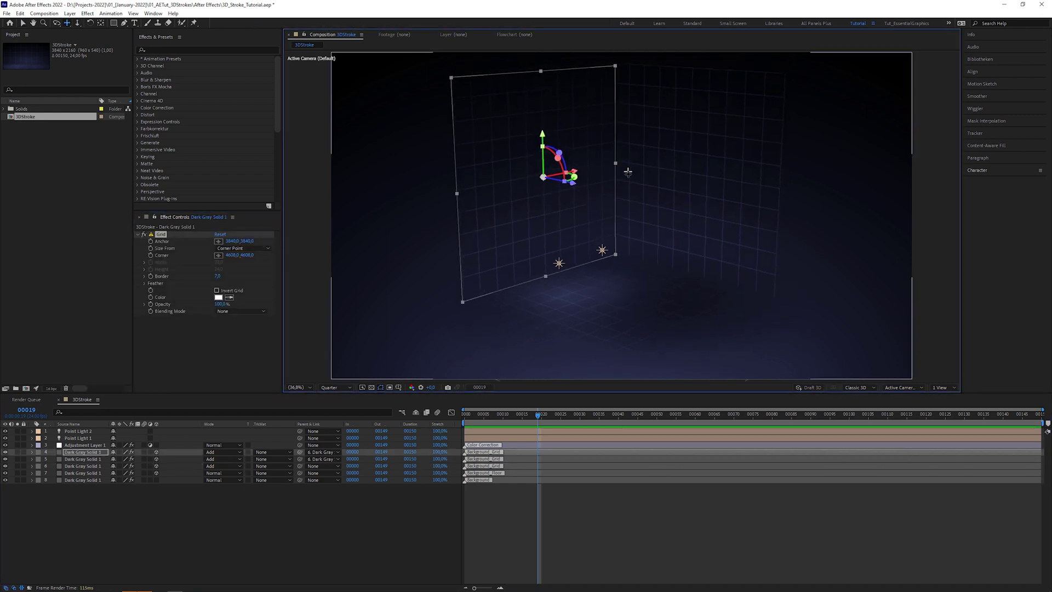
pyautogui.press('1')
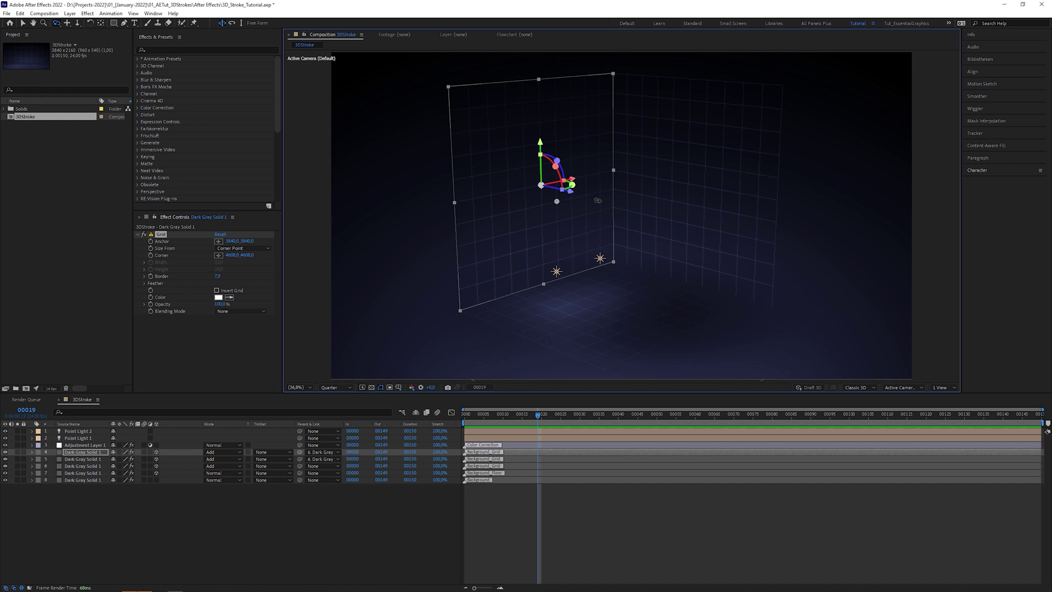
pyautogui.click(320, 525)
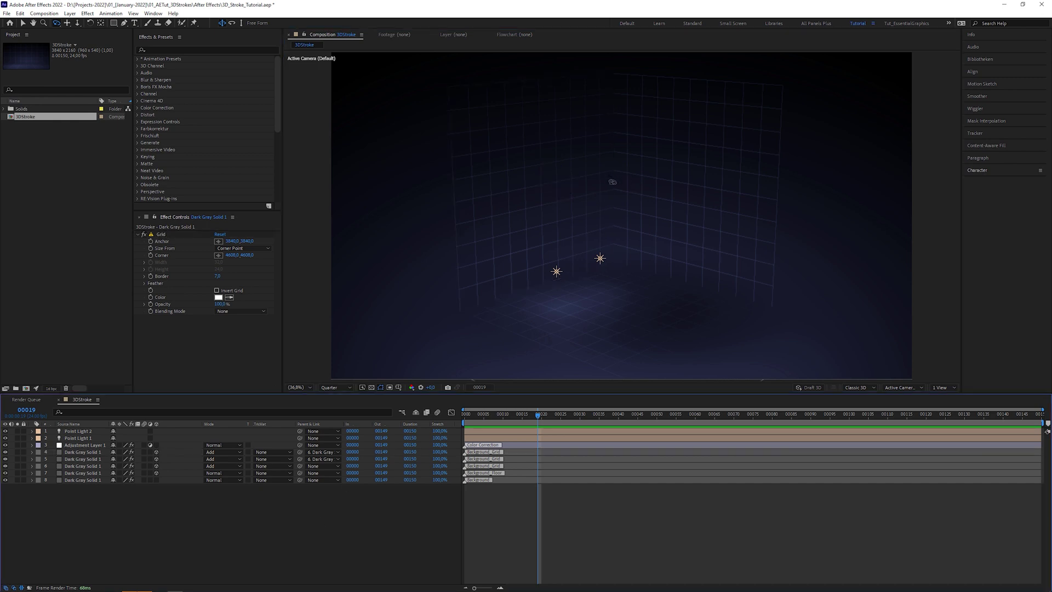
pyautogui.moveTo(613, 182); pyautogui.dragTo(609, 183)
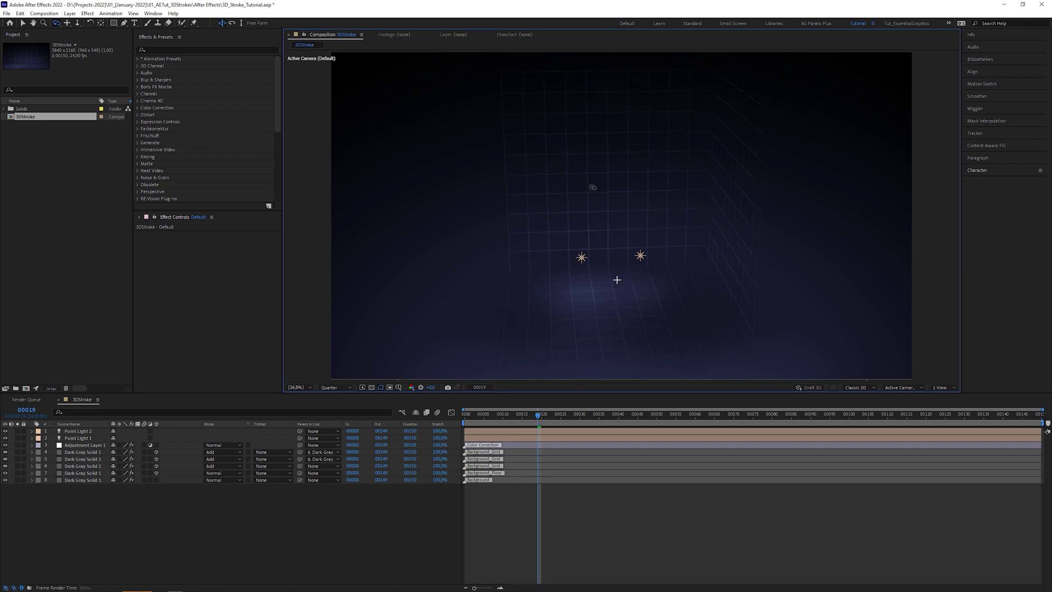
pyautogui.moveTo(619, 184); pyautogui.dragTo(626, 182)
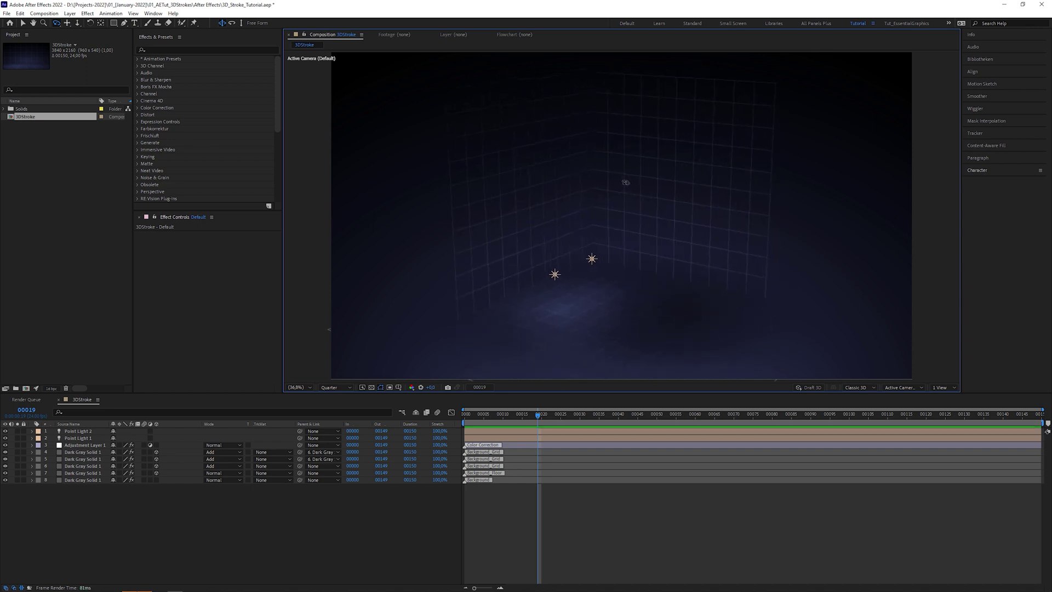
# Reset the default camera and hide the shy background and light layers in the timeline.
pyautogui.click(133, 14)
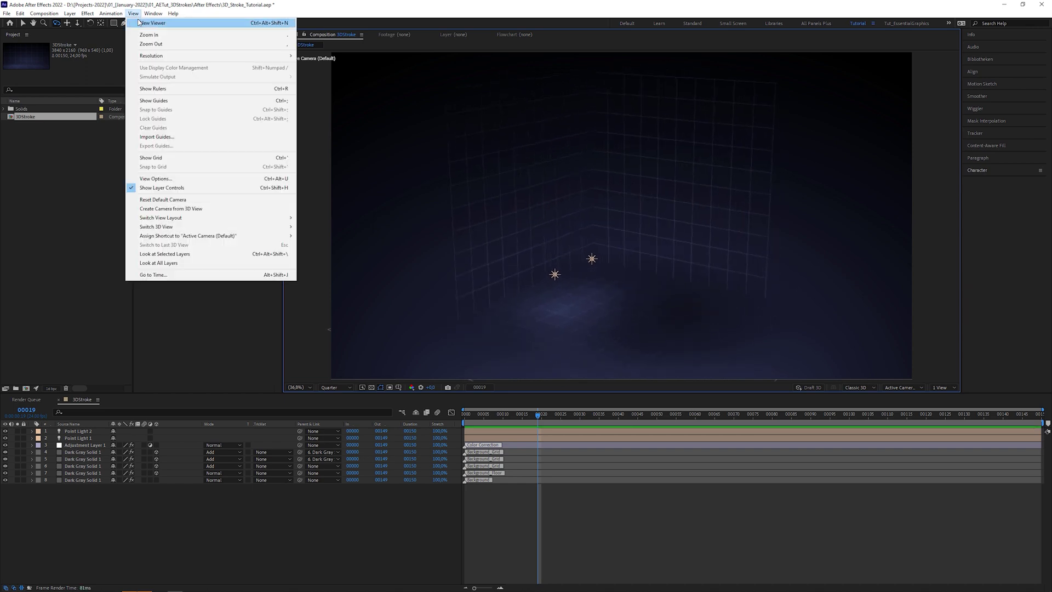
pyautogui.click(176, 199)
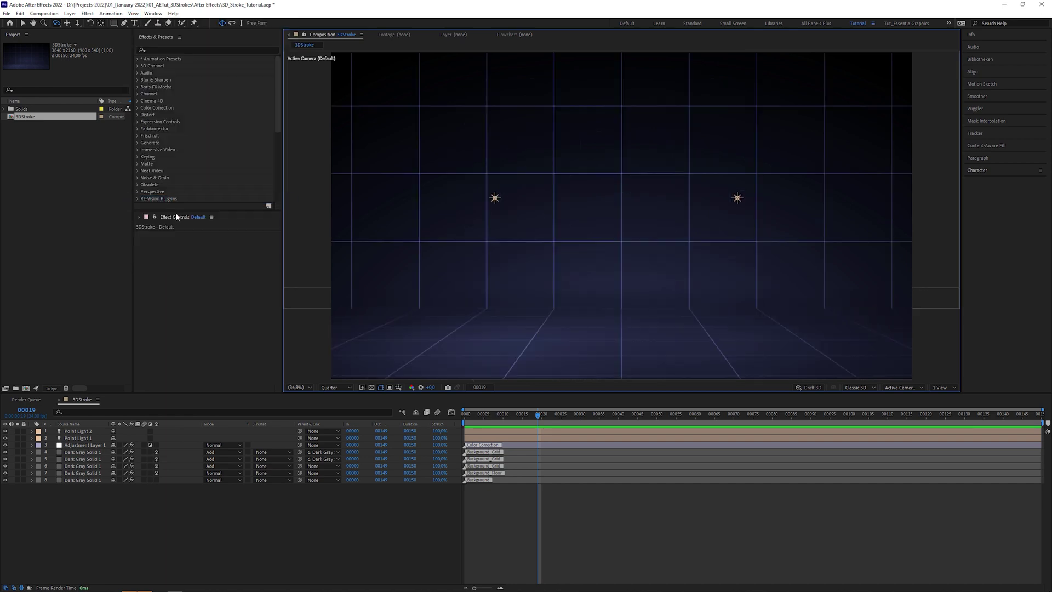
pyautogui.click(416, 412)
# Draw an open M-shaped path of five points across the composition with the Pen tool as a new shape layer.
pyautogui.click(123, 23)
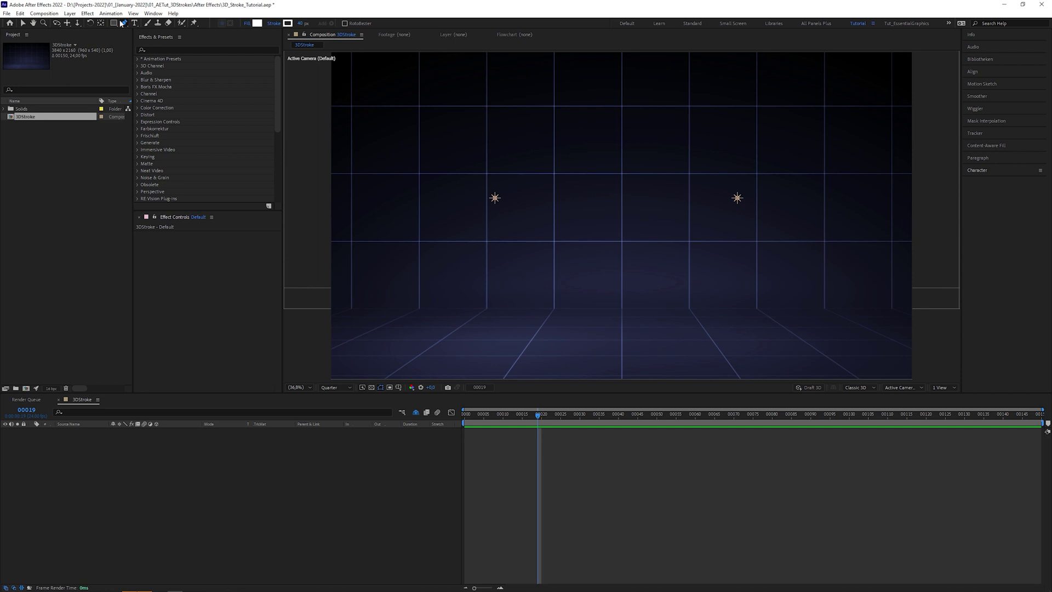
pyautogui.click(359, 266)
pyautogui.click(500, 86)
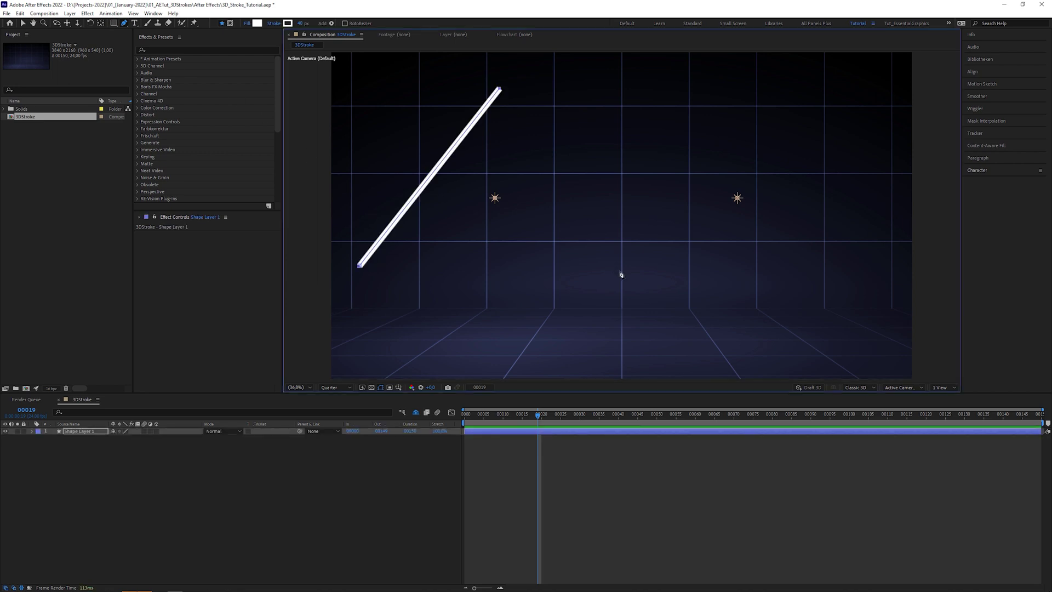
pyautogui.click(622, 275)
pyautogui.click(777, 92)
pyautogui.click(895, 281)
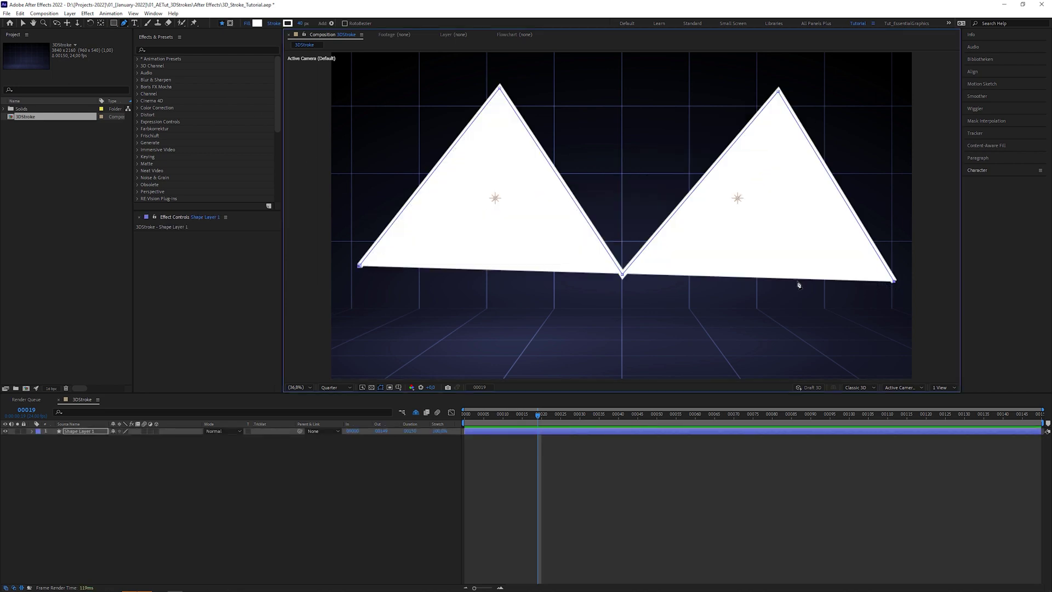
# Delete the fill from the zigzag shape so that only its stroke is left.
pyautogui.click(32, 432)
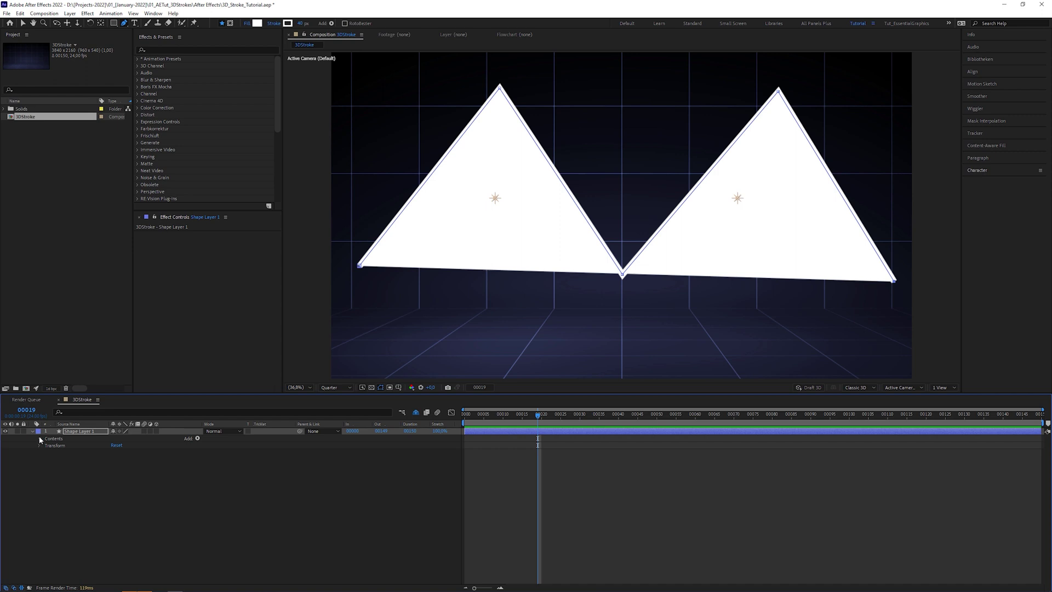
pyautogui.click(41, 439)
pyautogui.click(47, 446)
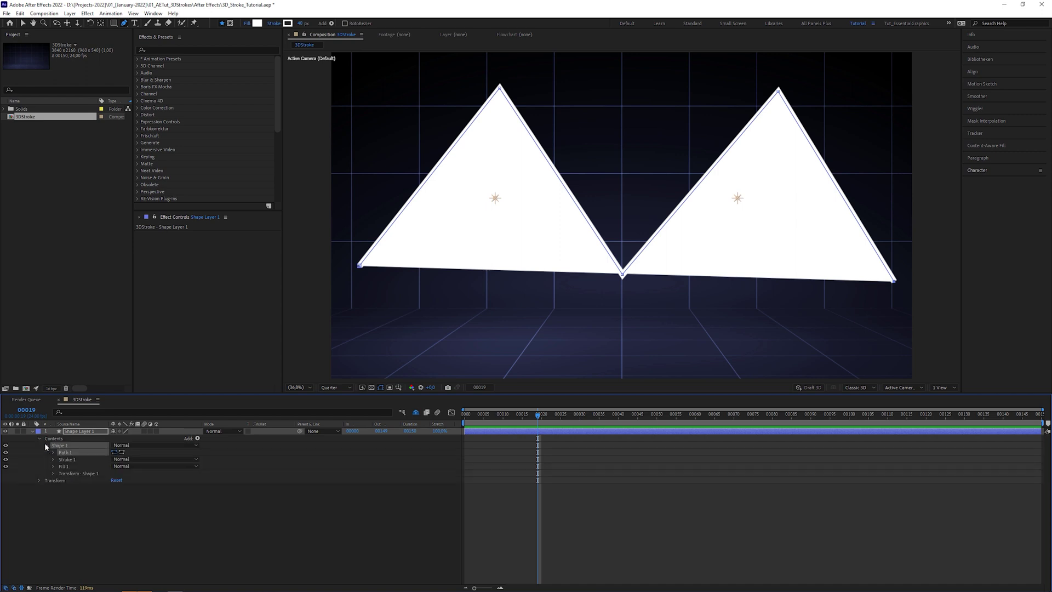
pyautogui.click(71, 466)
pyautogui.press('Delete')
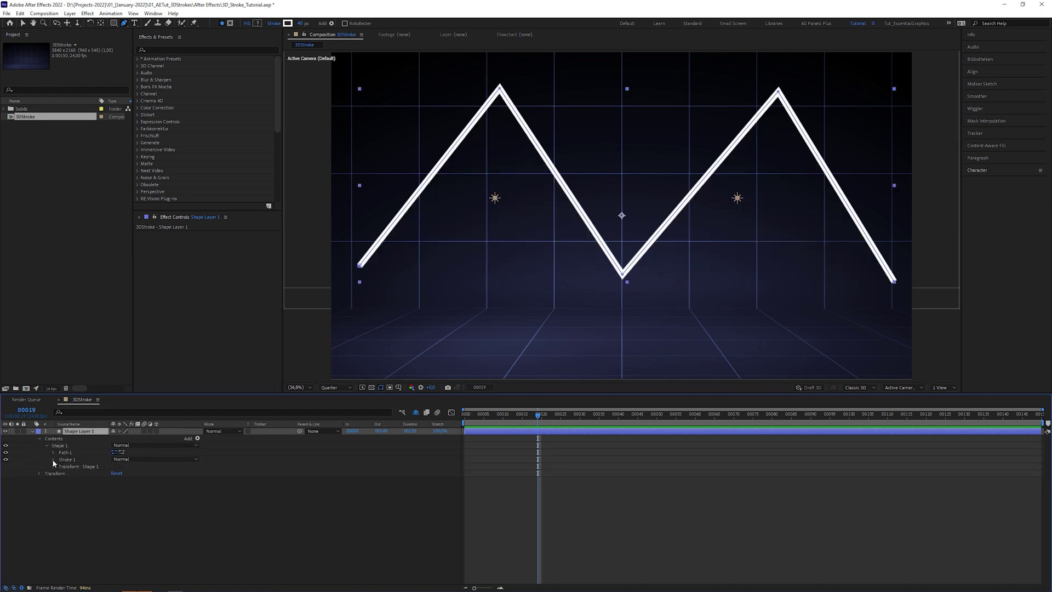
# Set the zigzag stroke's line cap to Round Cap and its line join to Round Join.
pyautogui.click(53, 460)
pyautogui.click(145, 494)
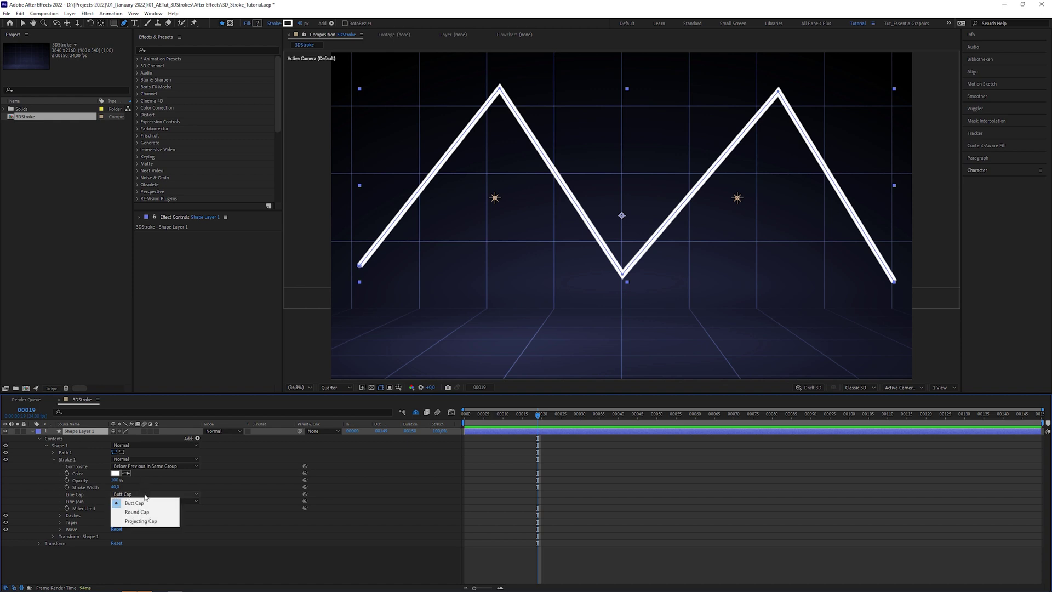
pyautogui.click(137, 511)
pyautogui.click(143, 501)
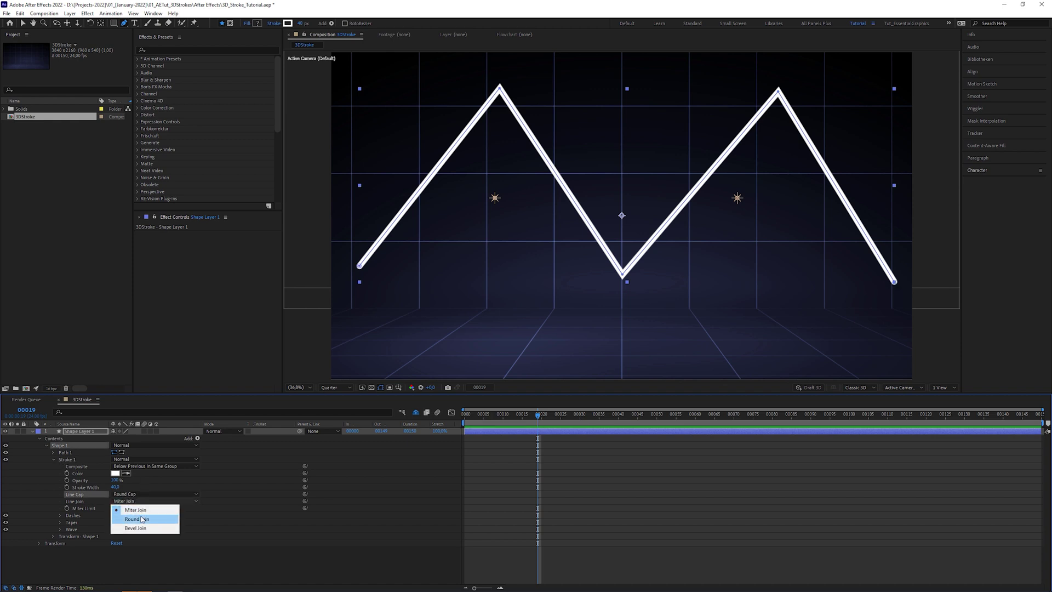
pyautogui.click(141, 519)
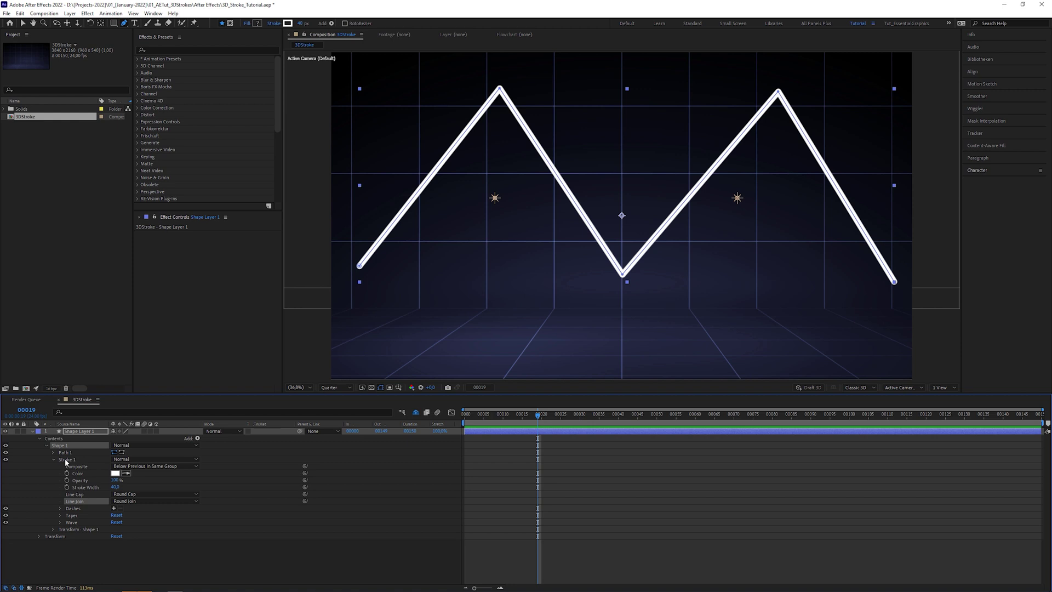
# Create controlling nulls for the zigzag path with the Points Follow Nulls option of the Create Nulls From Paths script.
pyautogui.click(53, 452)
pyautogui.click(77, 459)
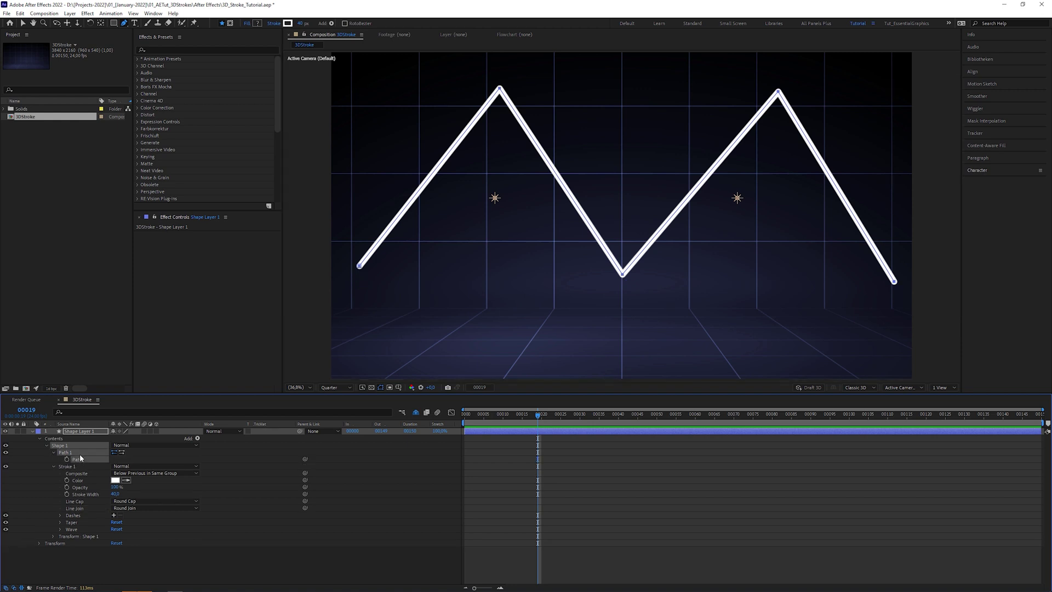
pyautogui.click(153, 14)
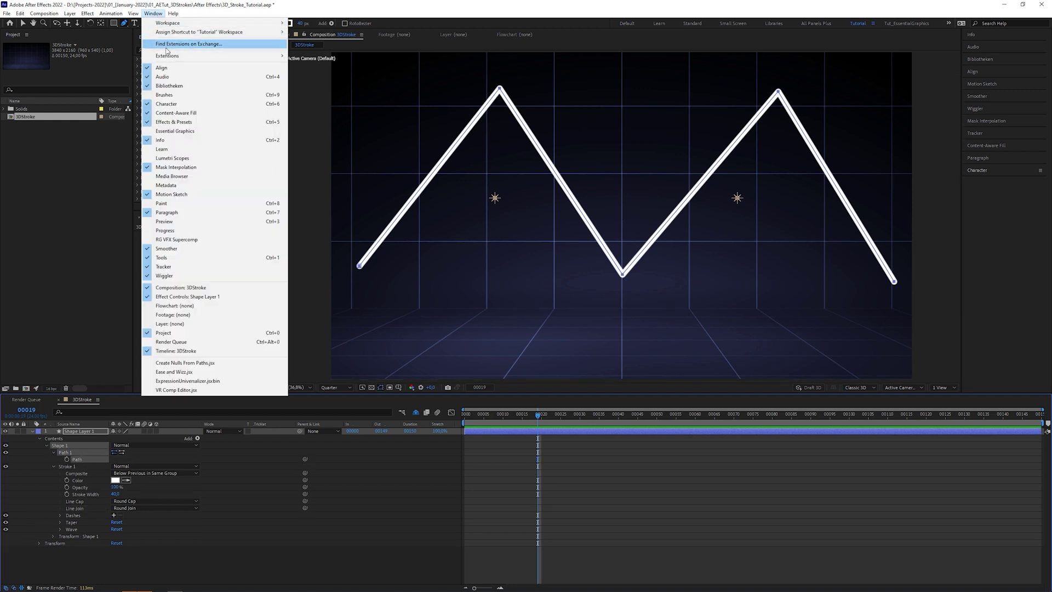
pyautogui.click(220, 363)
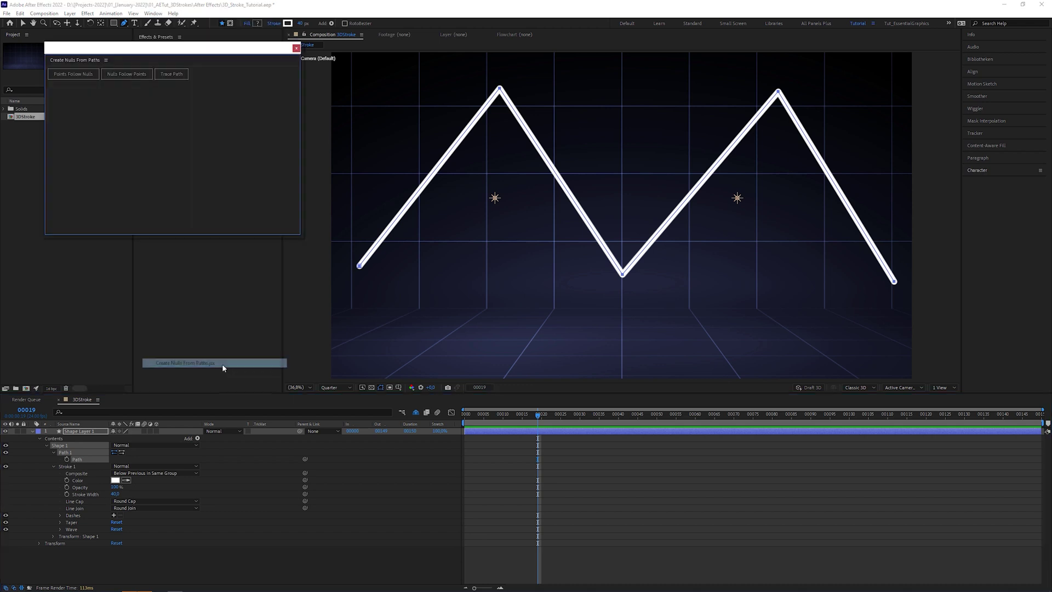
pyautogui.click(97, 77)
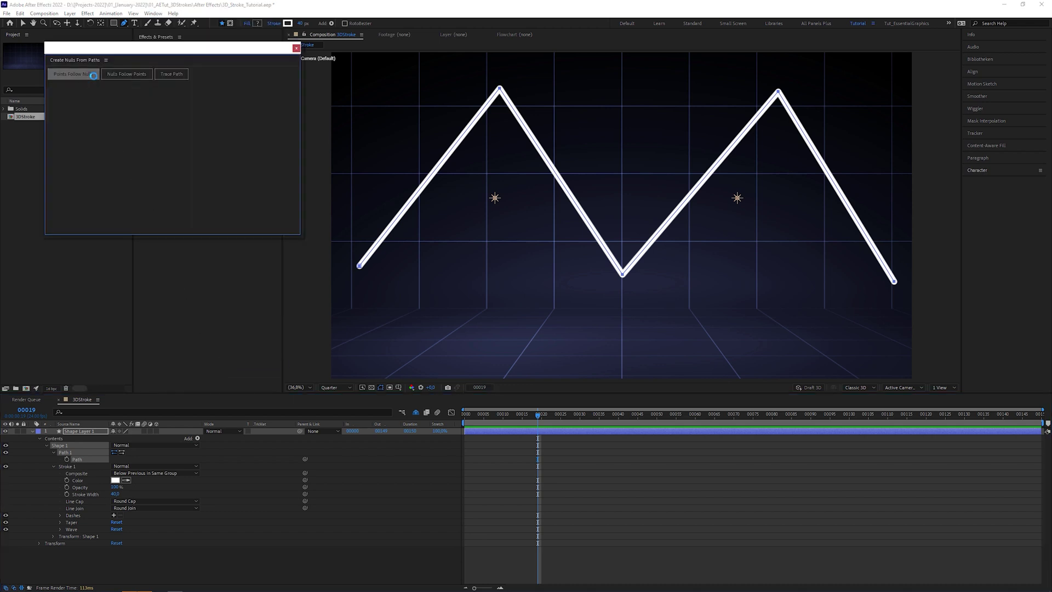
pyautogui.click(296, 47)
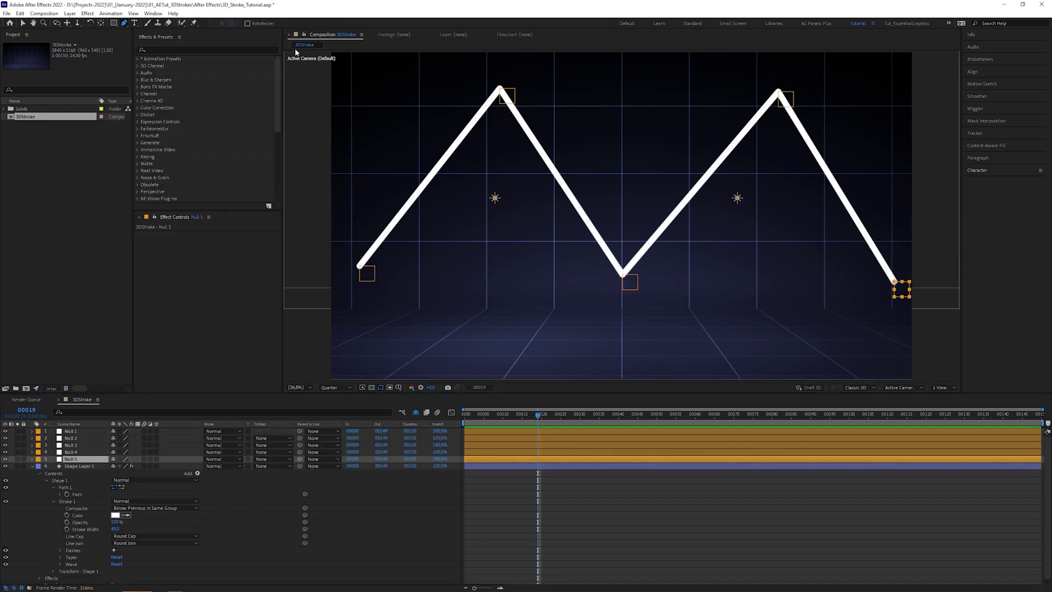
# Test the null control by moving the zigzag's middle null upward and undo the move.
pyautogui.press('v')
pyautogui.click(506, 96)
pyautogui.moveTo(629, 282); pyautogui.dragTo(626, 212)
pyautogui.hotkey('ctrl', 'z')
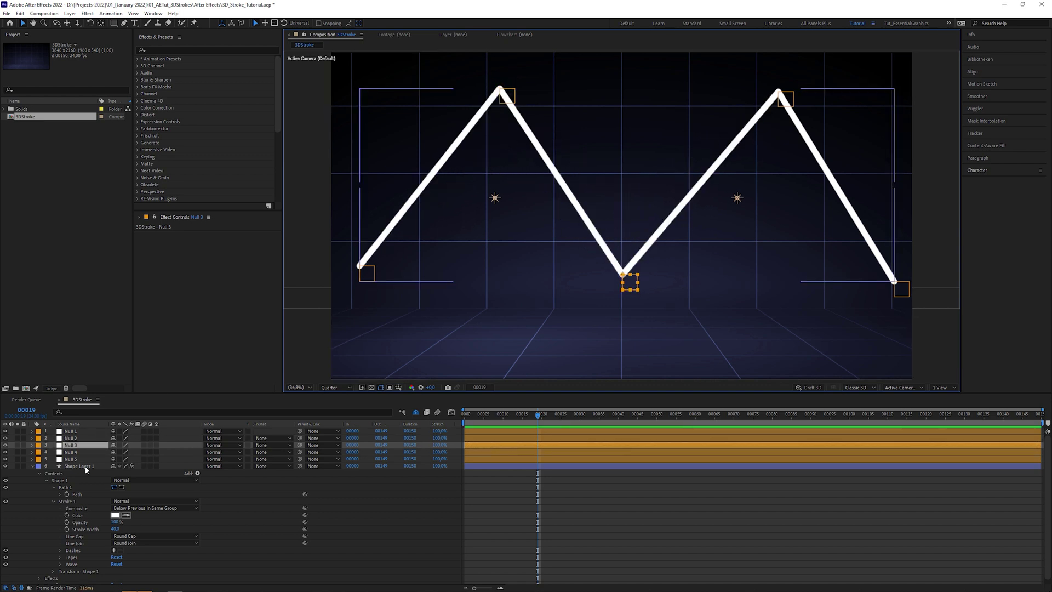
# Examine which null each of the shape layer's five path effects refers to in its layer setting.
pyautogui.click(78, 466)
pyautogui.click(239, 242)
pyautogui.click(239, 242)
pyautogui.click(239, 256)
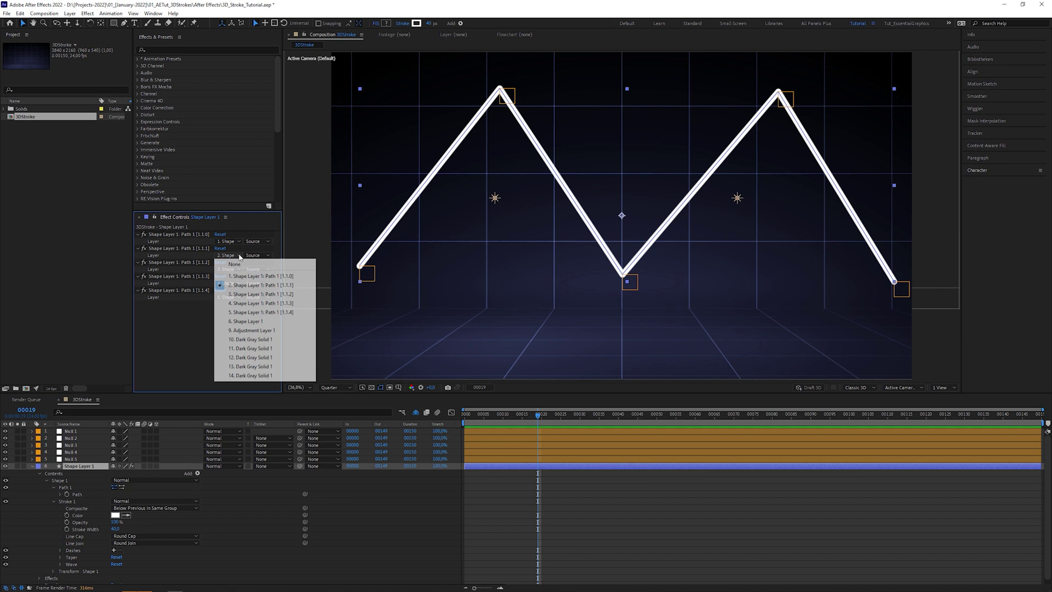
pyautogui.click(239, 256)
pyautogui.click(239, 269)
pyautogui.click(240, 269)
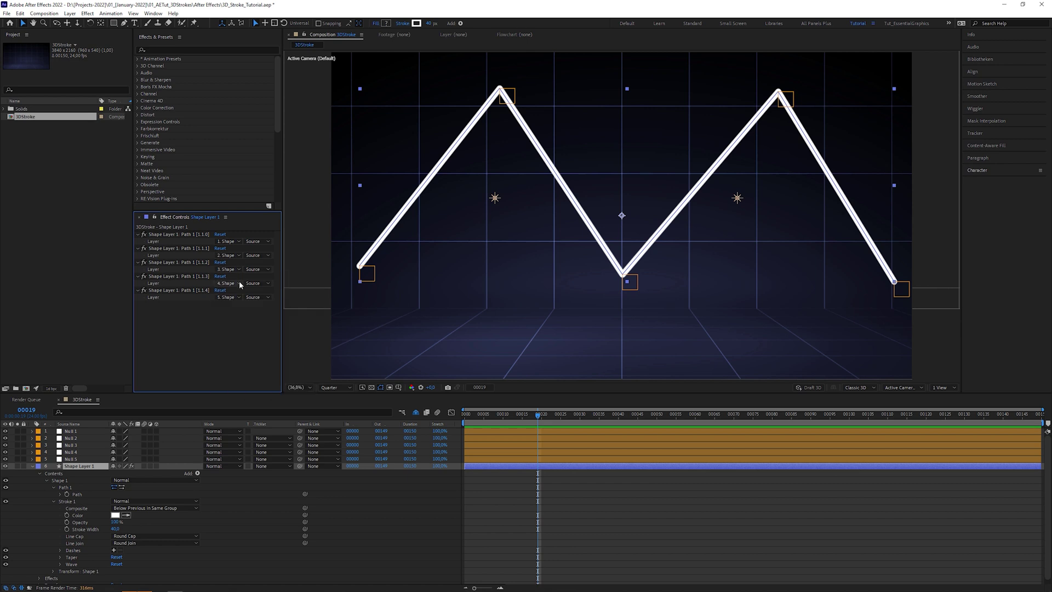
pyautogui.click(239, 283)
pyautogui.click(239, 282)
pyautogui.click(239, 297)
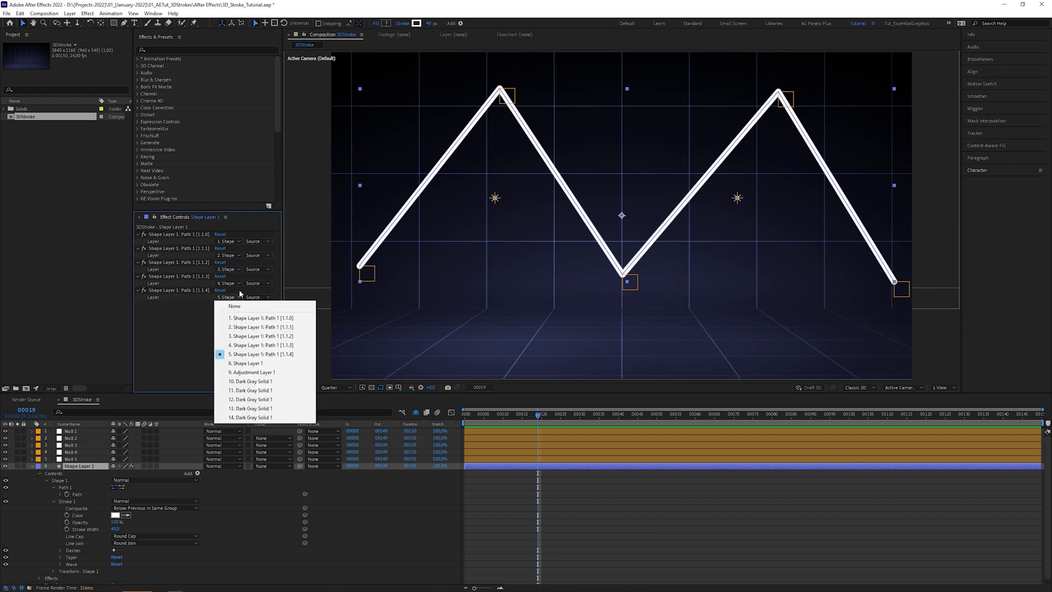
pyautogui.click(238, 294)
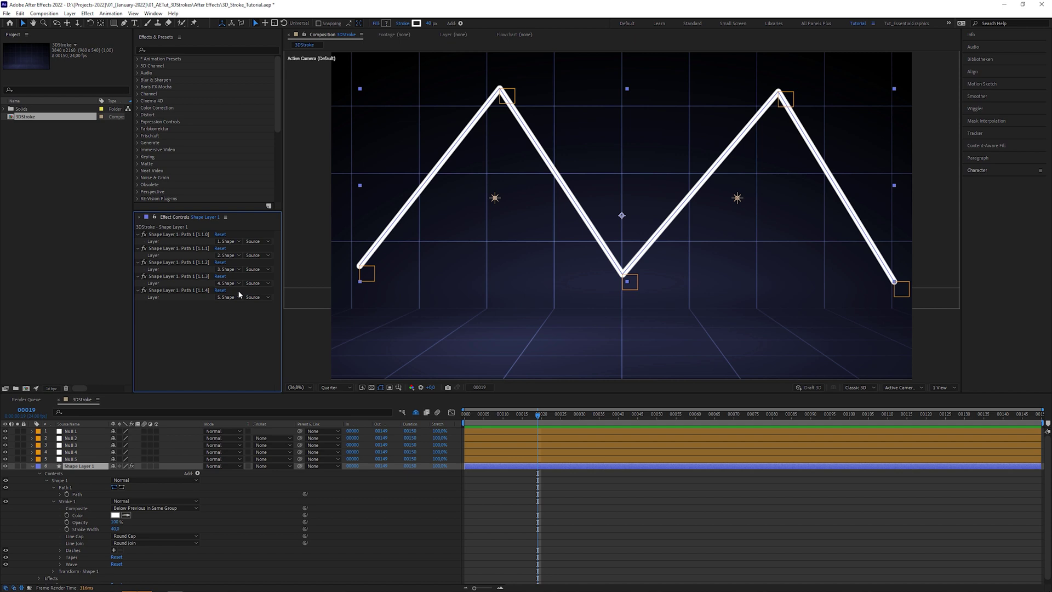
pyautogui.click(242, 298)
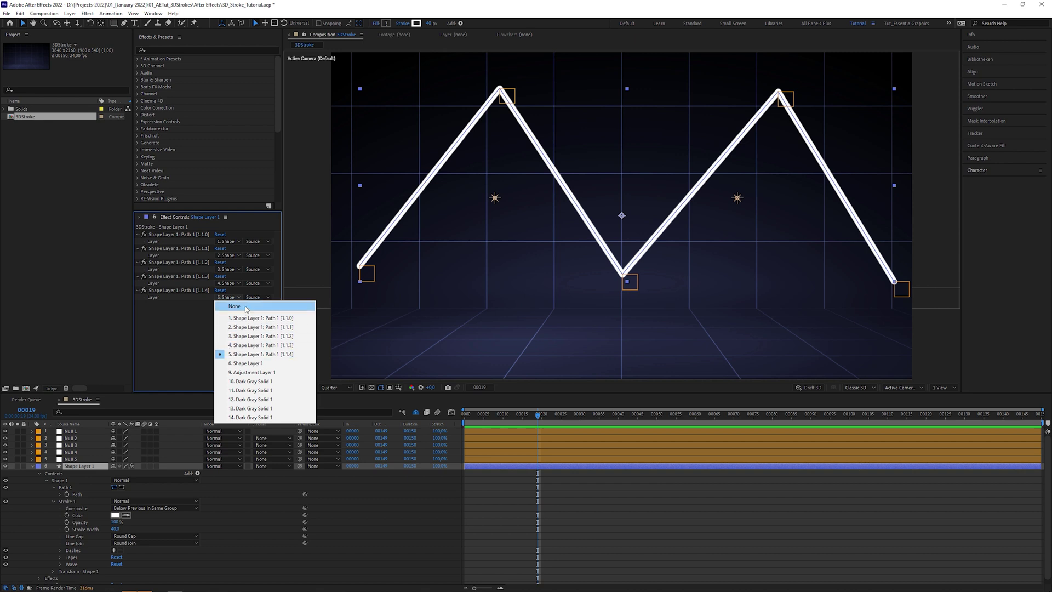
pyautogui.click(200, 321)
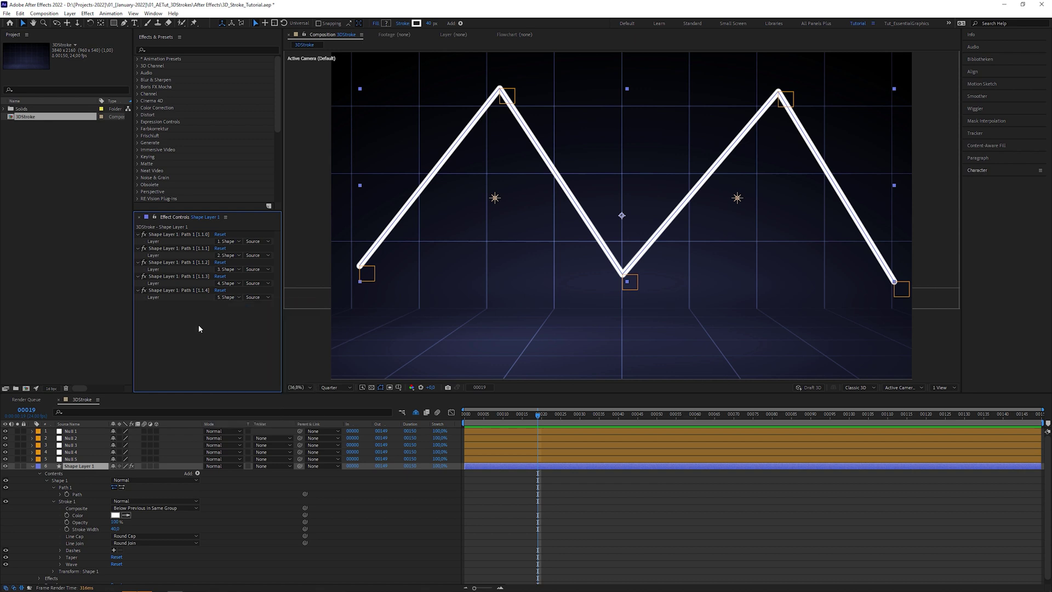
# Turn all five path nulls into 3D layers.
pyautogui.click(157, 432)
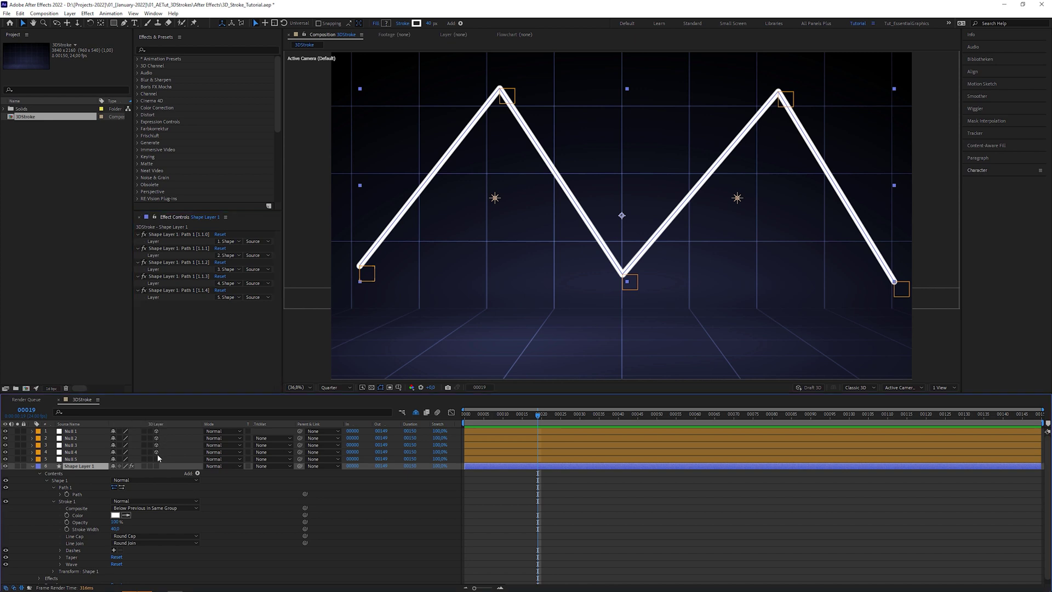
# Parent the second to fifth path nulls to the first null.
pyautogui.click(95, 438)
pyautogui.keyDown('shift'); pyautogui.click(91, 459); pyautogui.keyUp('shift')
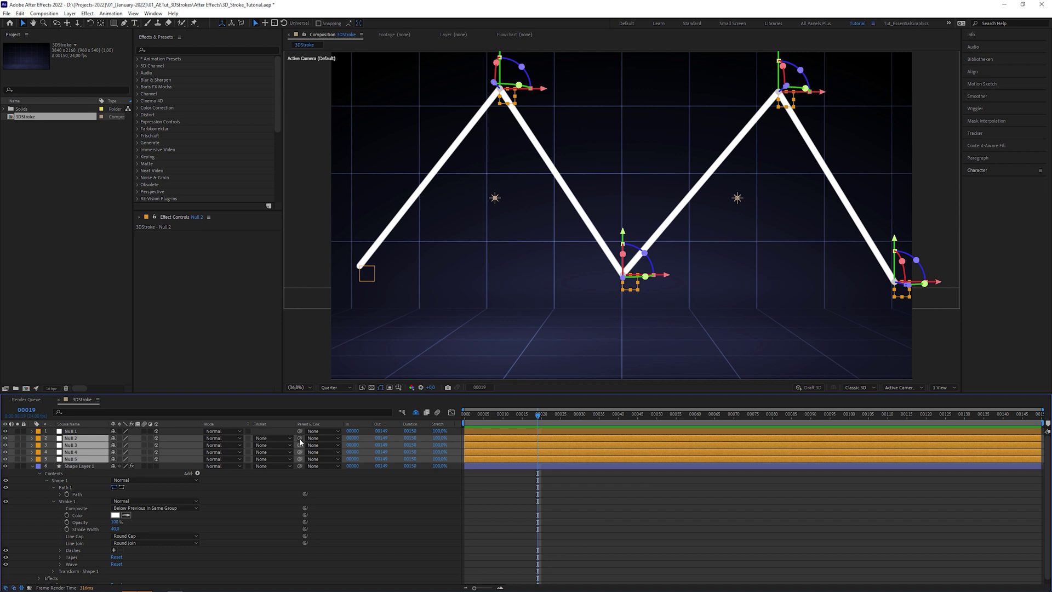
pyautogui.moveTo(250, 441)
pyautogui.mouseDown()
pyautogui.moveTo(94, 432)
pyautogui.moveTo(140, 459)
pyautogui.moveTo(123, 459)
pyautogui.mouseUp()
# Test the parenting by rotating the first null and undo the rotation.
pyautogui.click(95, 432)
pyautogui.press('r')
pyautogui.hotkey('ctrl', 'z')
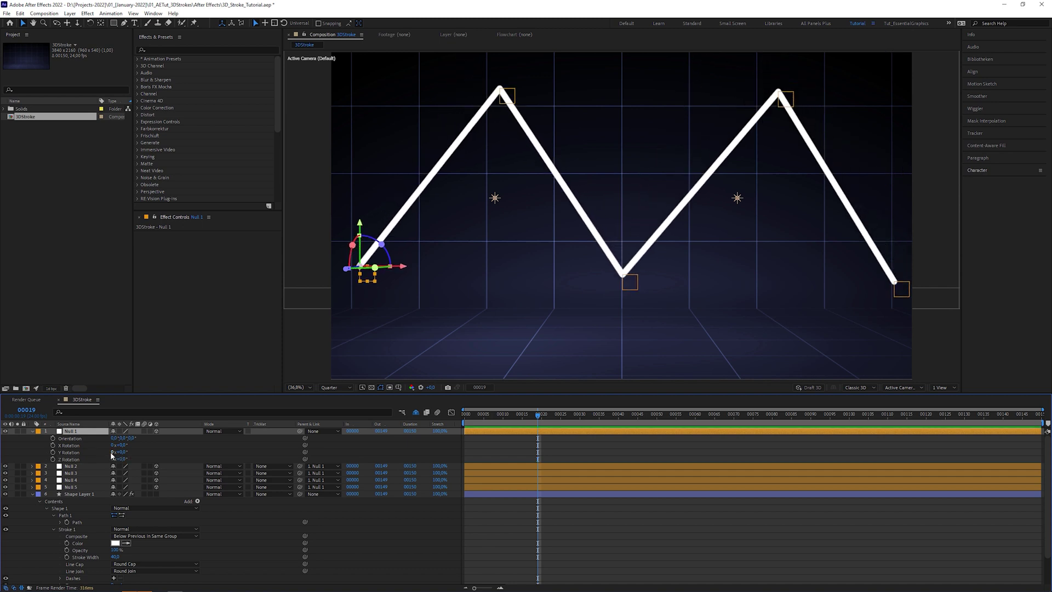
# Give the first null the Fuchsia label colour and add a layer marker with the comment Controller at frame 0.
pyautogui.click(37, 431)
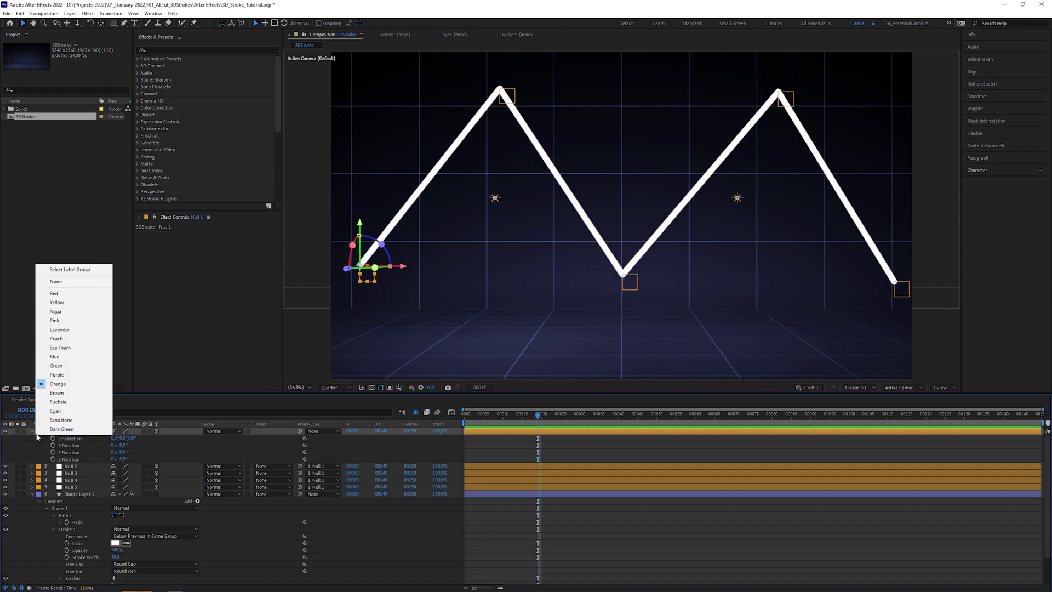
pyautogui.click(64, 403)
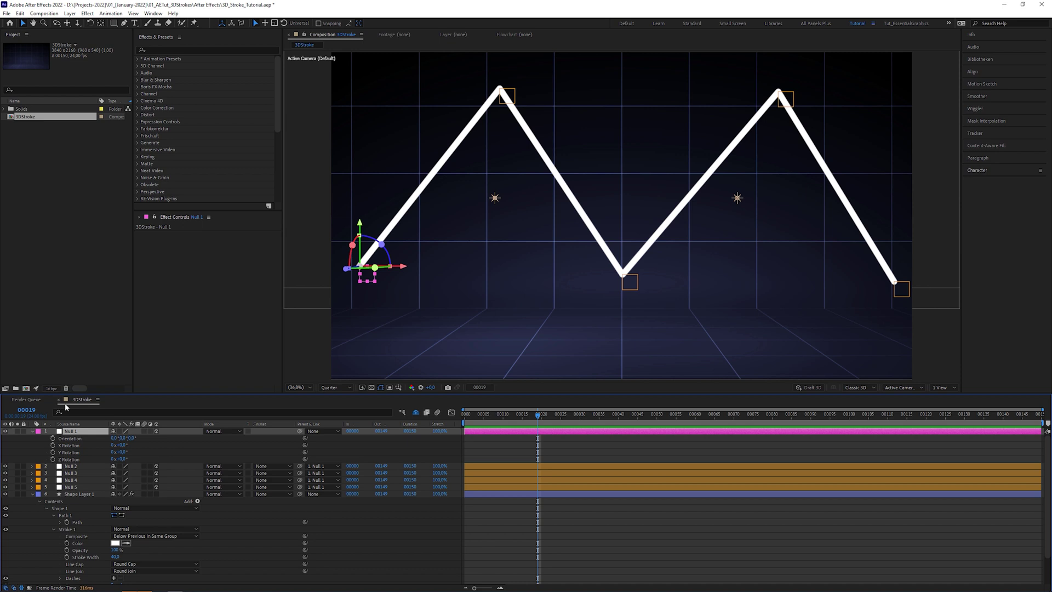
pyautogui.moveTo(460, 426); pyautogui.dragTo(459, 426)
pyautogui.press('alt+KP_Multiply')
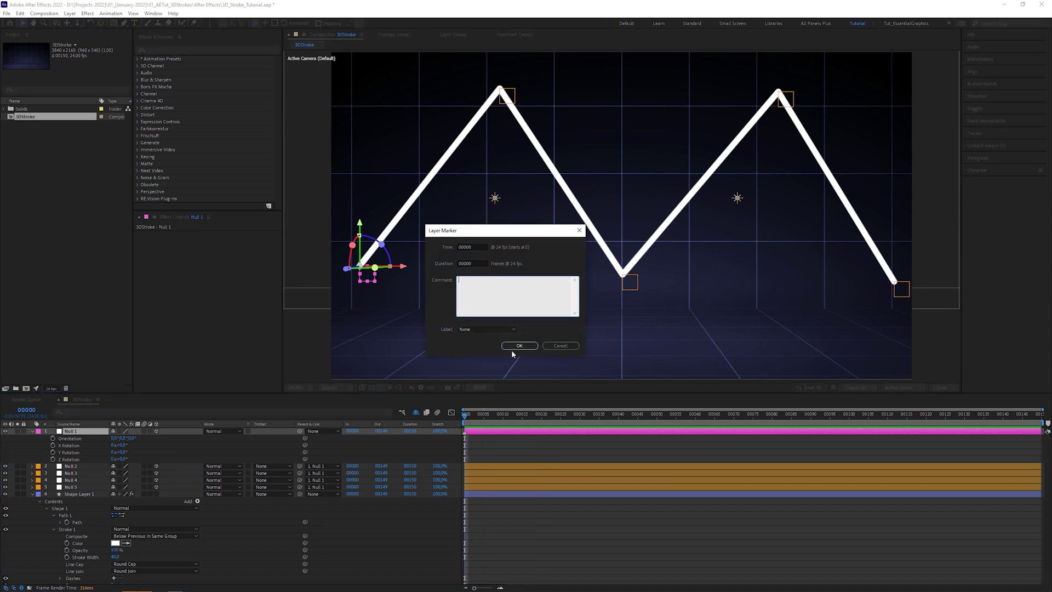
pyautogui.click(520, 346)
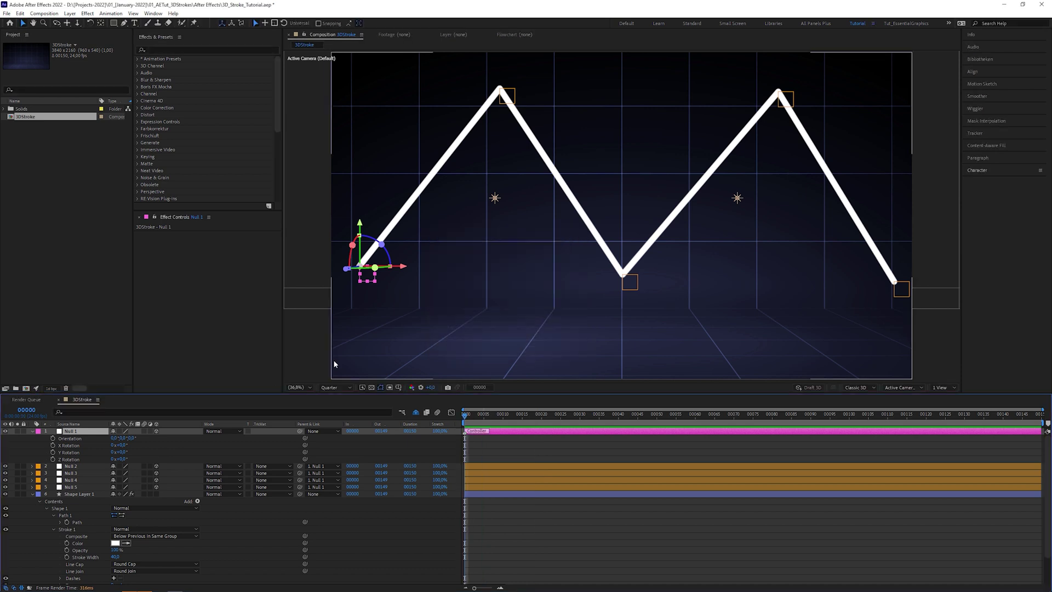
# Reset the controller null's position and rotate it around X and Z so the zigzag path tips back into depth.
pyautogui.press('p')
pyautogui.rightClick(68, 439)
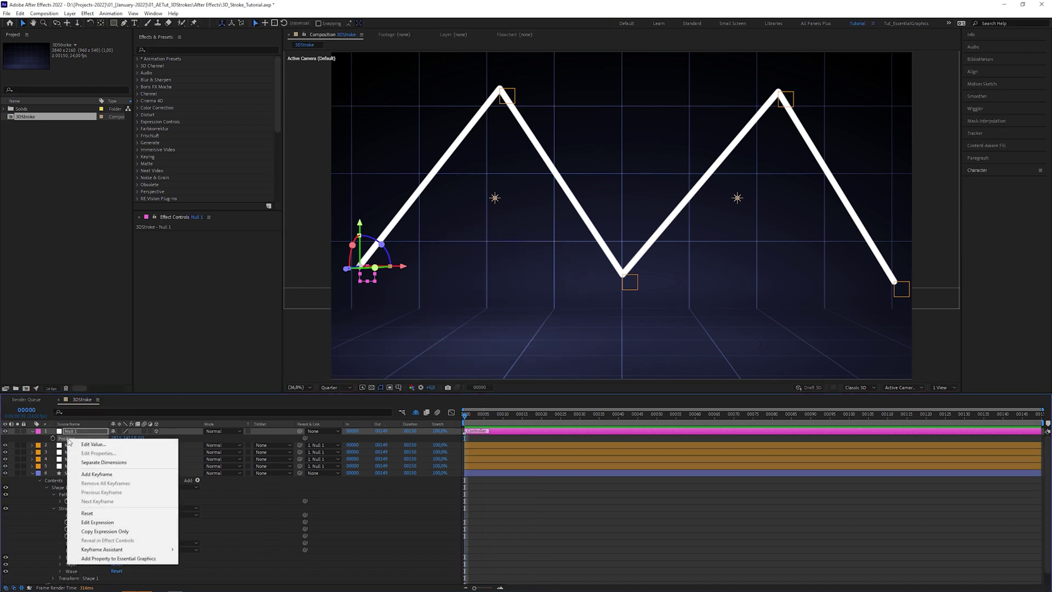
pyautogui.click(114, 514)
pyautogui.press('r')
pyautogui.moveTo(123, 447)
pyautogui.mouseDown()
pyautogui.moveTo(102, 447)
pyautogui.moveTo(132, 462)
pyautogui.moveTo(176, 459)
pyautogui.mouseUp()
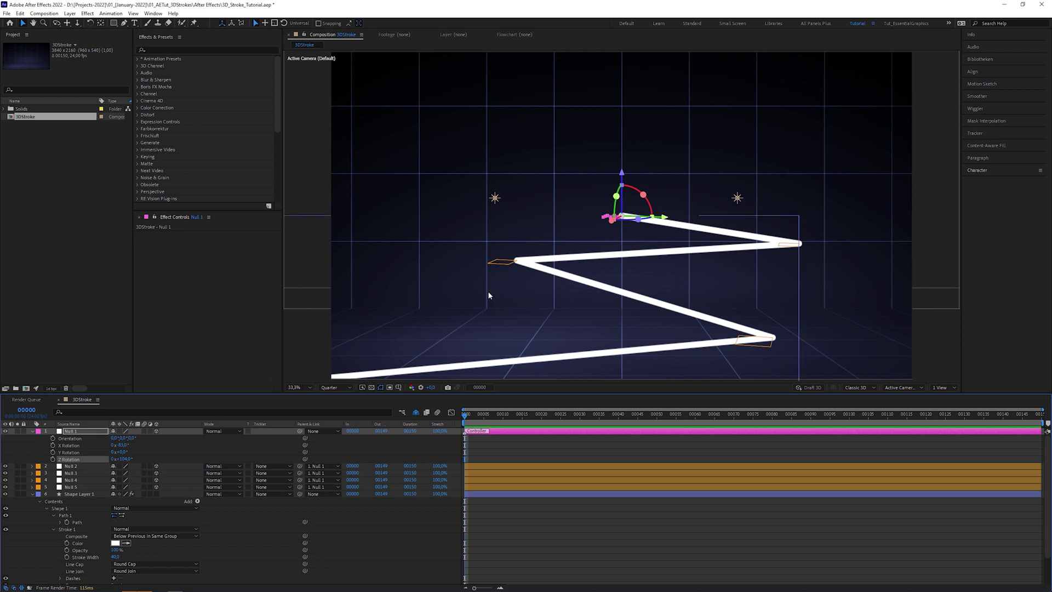
# Move individual path nulls, including the last one, upward in 3D space to give the zigzag varied heights.
pyautogui.scroll(-3, 590, 250)
pyautogui.click(706, 228)
pyautogui.moveTo(711, 222); pyautogui.dragTo(714, 196)
pyautogui.click(486, 299)
pyautogui.moveTo(496, 263); pyautogui.dragTo(491, 215)
pyautogui.click(310, 388)
pyautogui.click(318, 402)
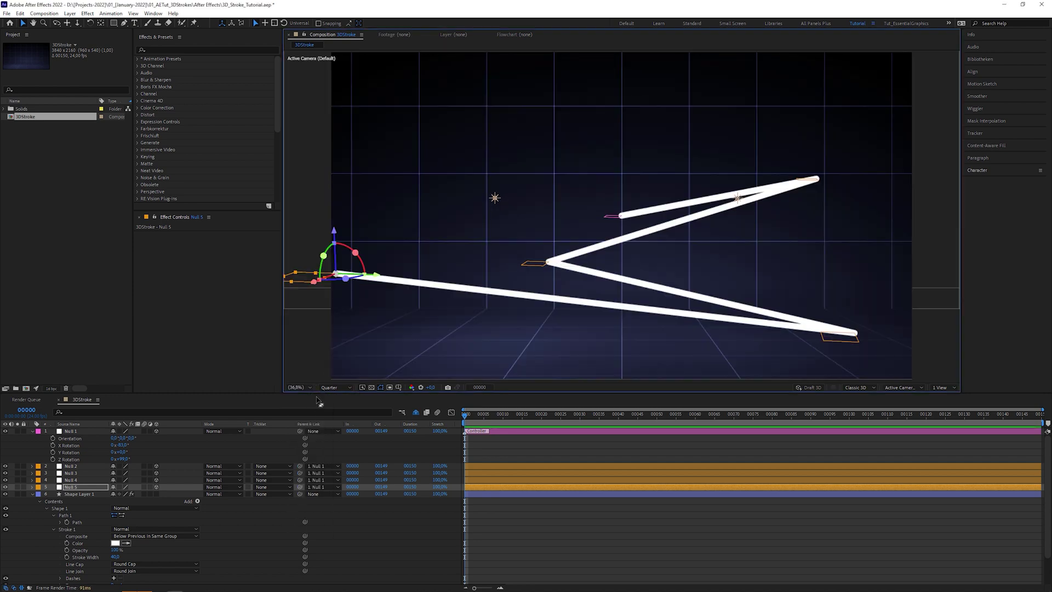
# Add Round Corners to the shape layer and set its radius to about 2260.
pyautogui.click(198, 501)
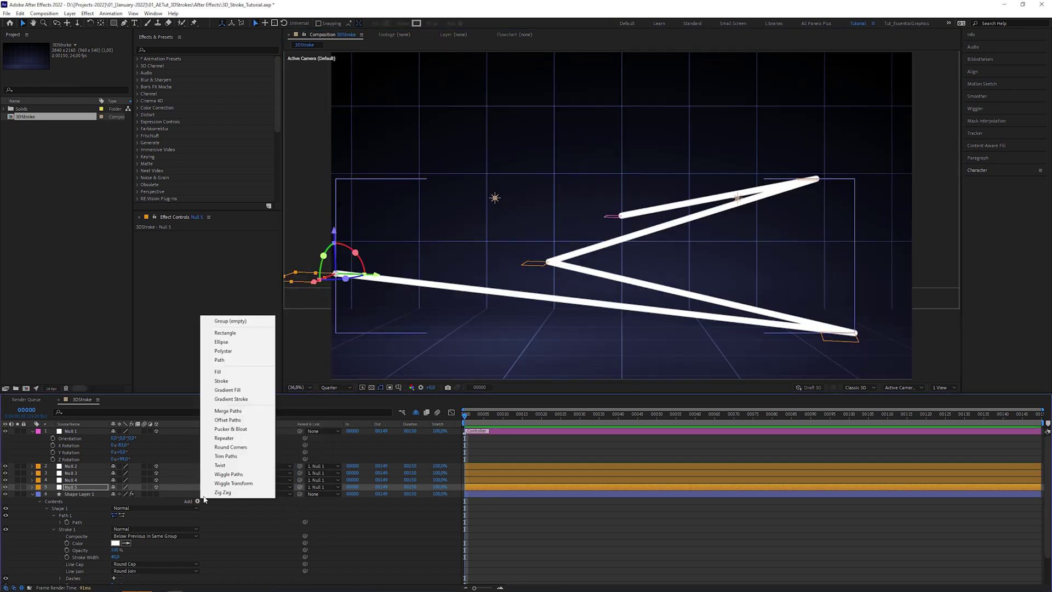
pyautogui.click(231, 448)
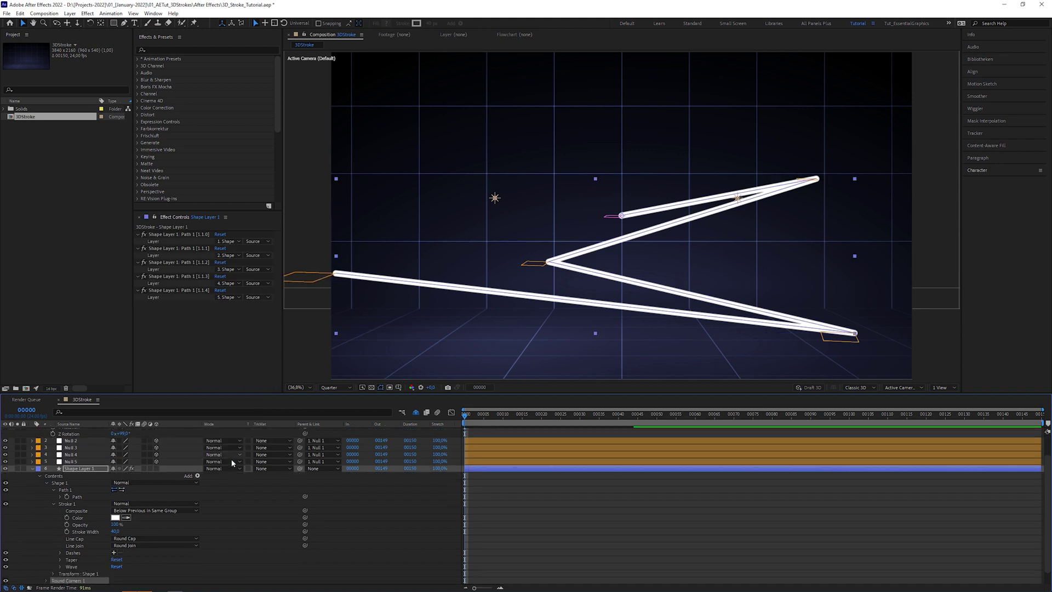
pyautogui.click(46, 581)
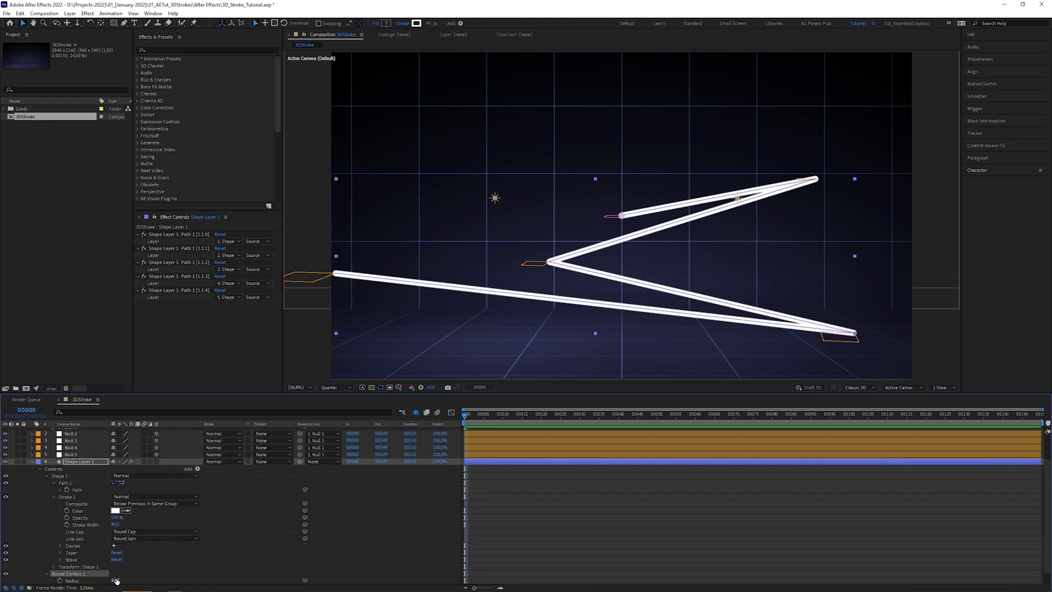
pyautogui.moveTo(116, 581)
pyautogui.mouseDown()
pyautogui.moveTo(665, 564)
pyautogui.moveTo(989, 572)
pyautogui.mouseUp()
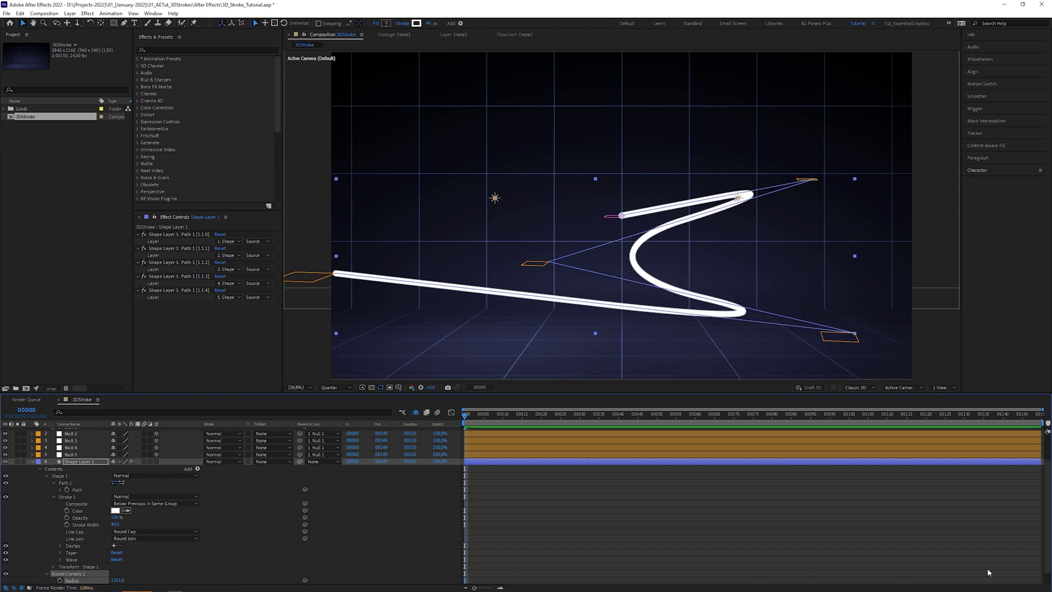
# Taper the stroke toward its end with a taper End Length of 100%.
pyautogui.click(61, 553)
pyautogui.moveTo(115, 553); pyautogui.dragTo(204, 548)
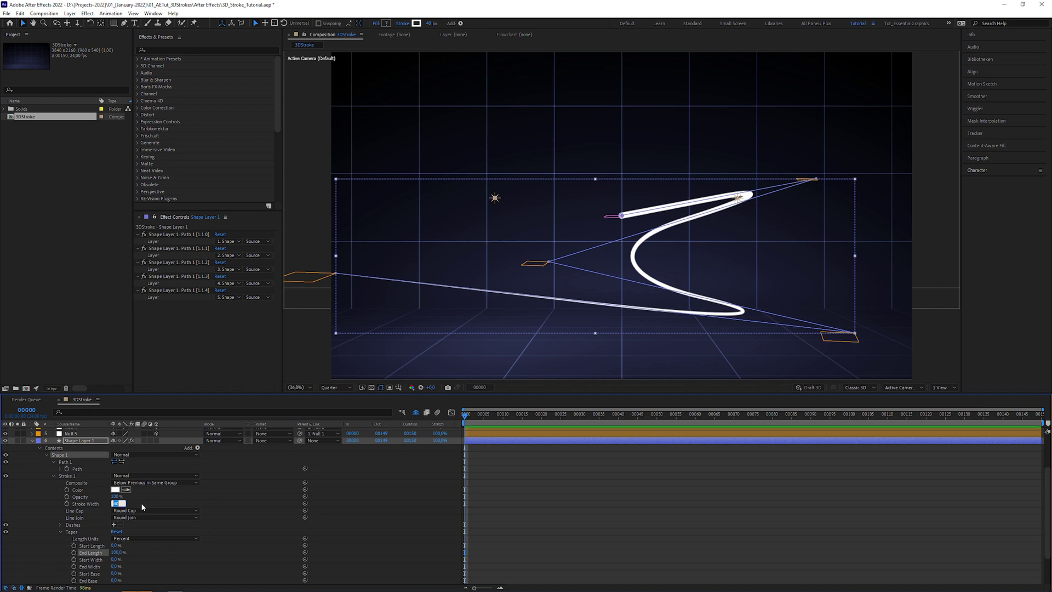
pyautogui.click(141, 500)
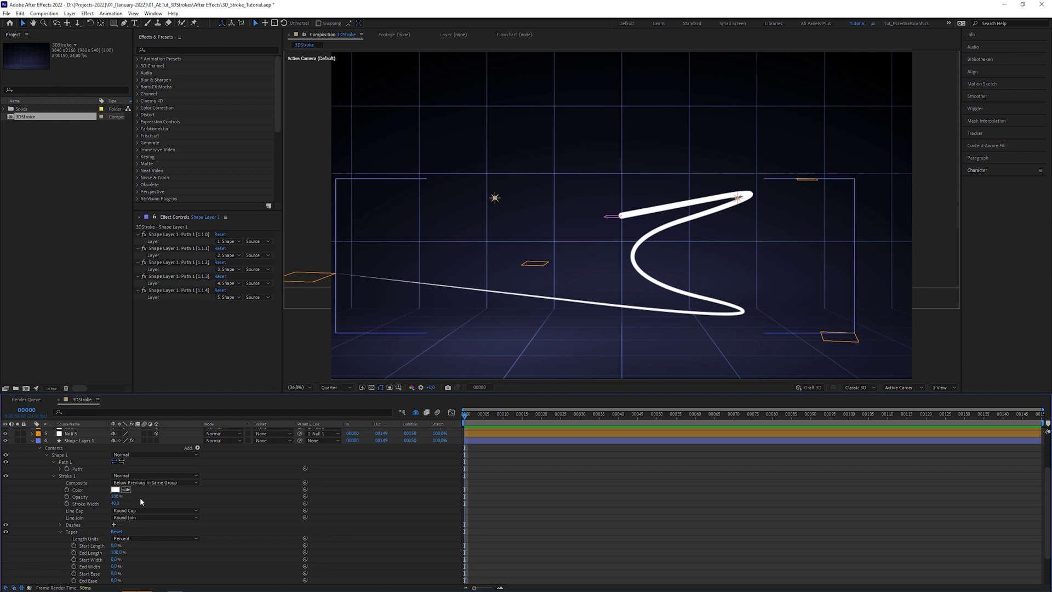
# Add Trim Paths to the shape layer and keyframe its Start from 100% at frame 0 to 0% at frame 15.
pyautogui.click(198, 448)
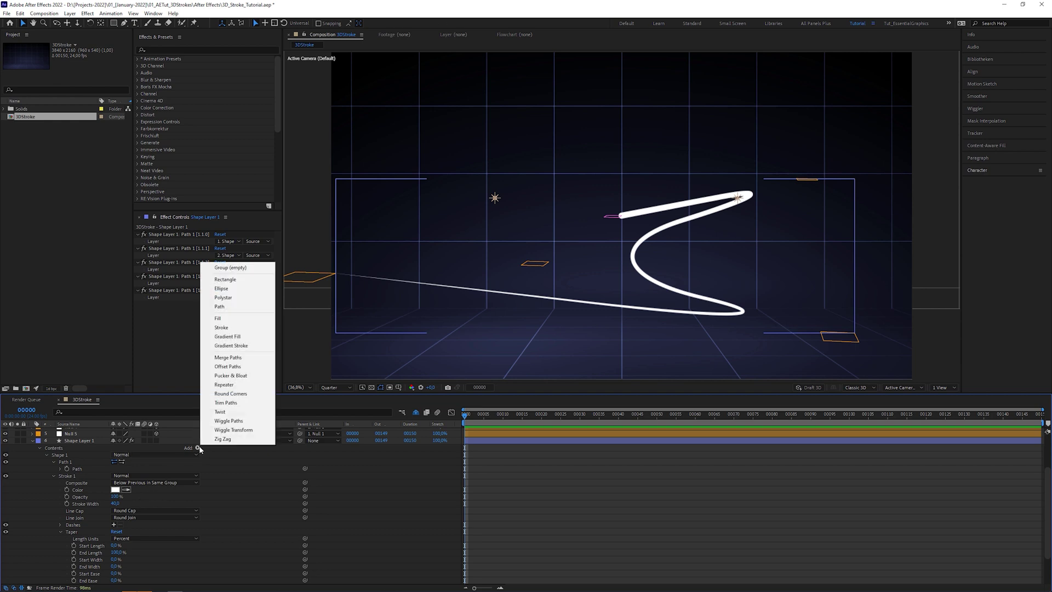
pyautogui.click(226, 403)
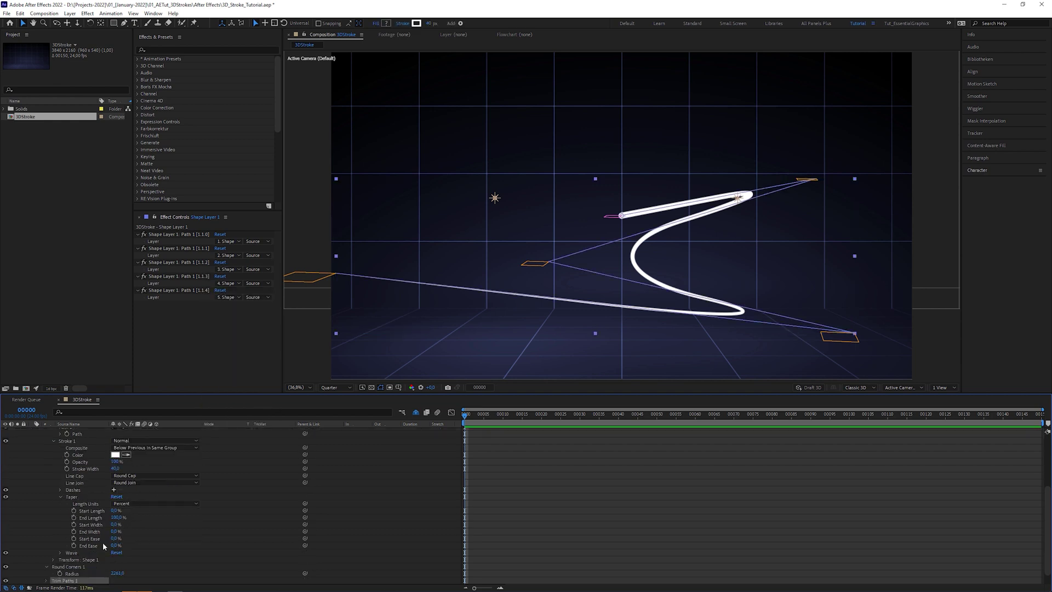
pyautogui.click(47, 580)
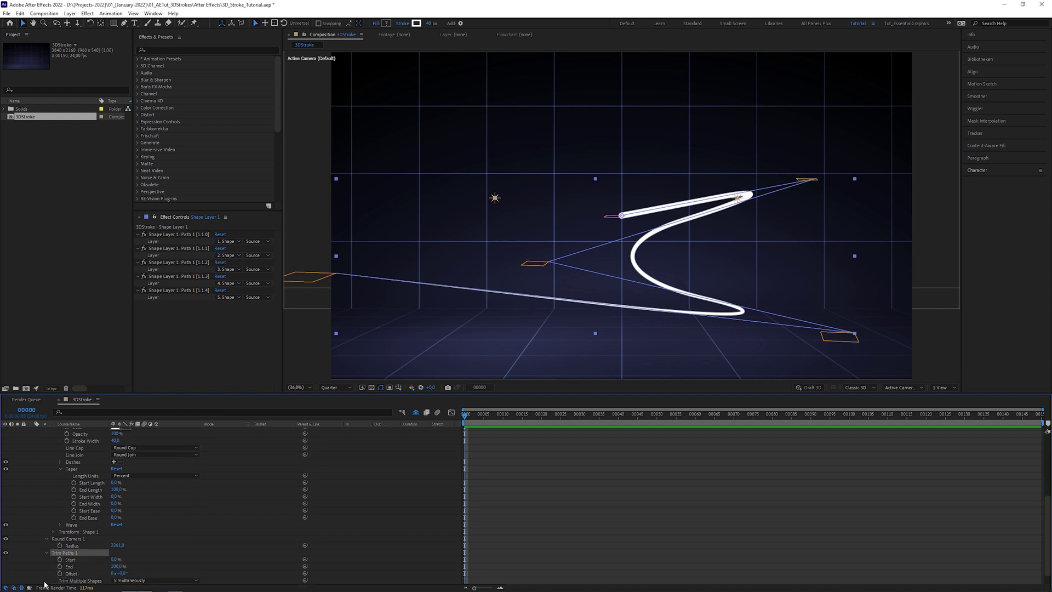
pyautogui.moveTo(116, 560); pyautogui.dragTo(175, 560)
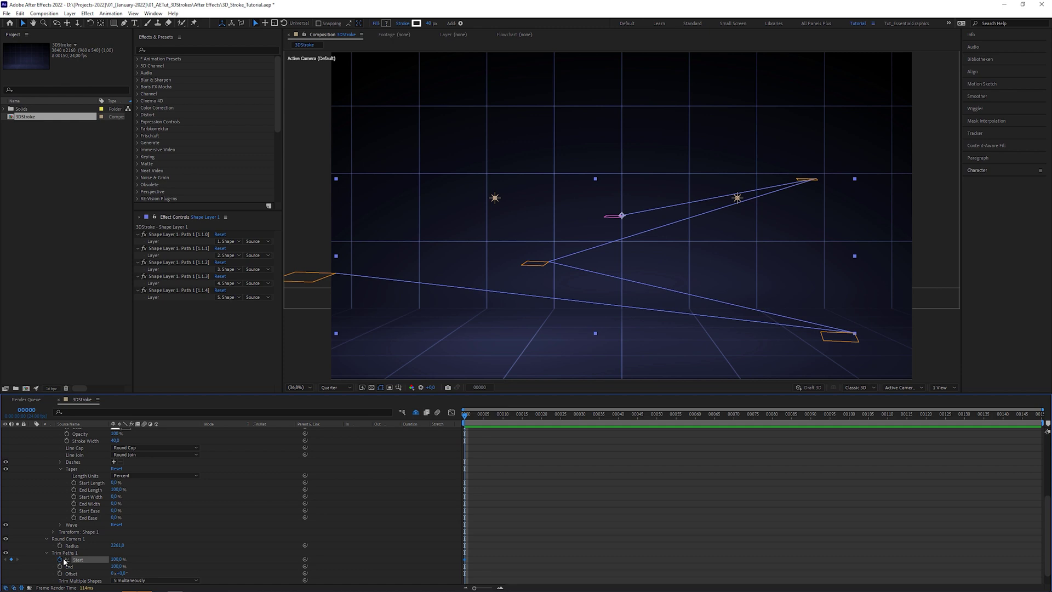
pyautogui.moveTo(465, 418); pyautogui.dragTo(522, 421)
pyautogui.moveTo(117, 560); pyautogui.dragTo(59, 560)
# Keyframe the Trim Paths End from 100% at frame 35 to 0% at frame 50.
pyautogui.hotkey('shift', 'pagedown')
pyautogui.hotkey('shift', 'pagedown')
pyautogui.click(60, 566)
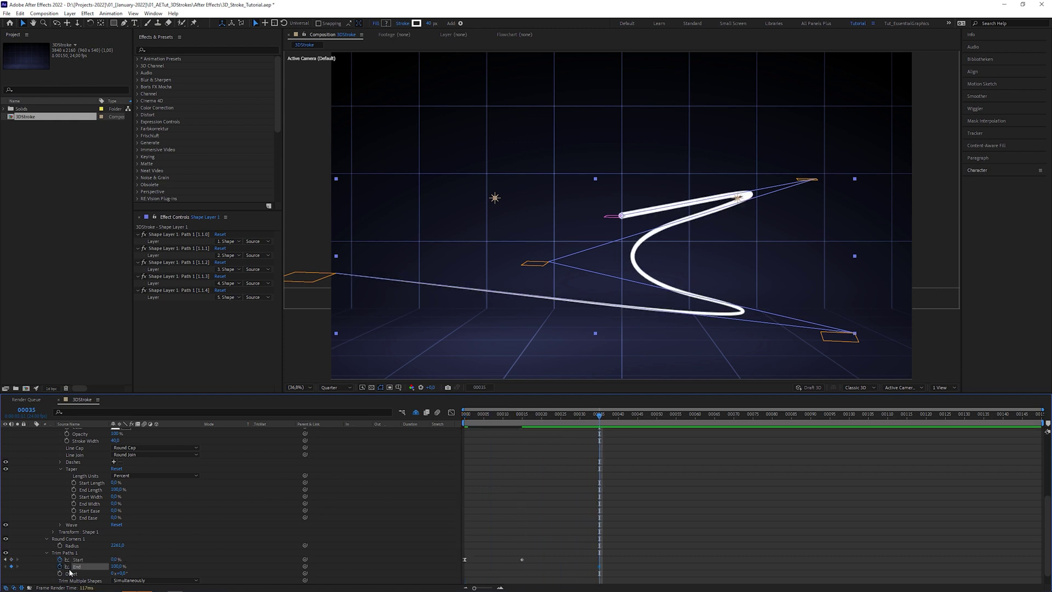
pyautogui.moveTo(646, 421); pyautogui.dragTo(658, 422)
pyautogui.moveTo(116, 567); pyautogui.dragTo(59, 566)
# Shorten the work area to end at about frame 65 and preview the stroke animation.
pyautogui.moveTo(1043, 423); pyautogui.dragTo(715, 424)
pyautogui.press('space')
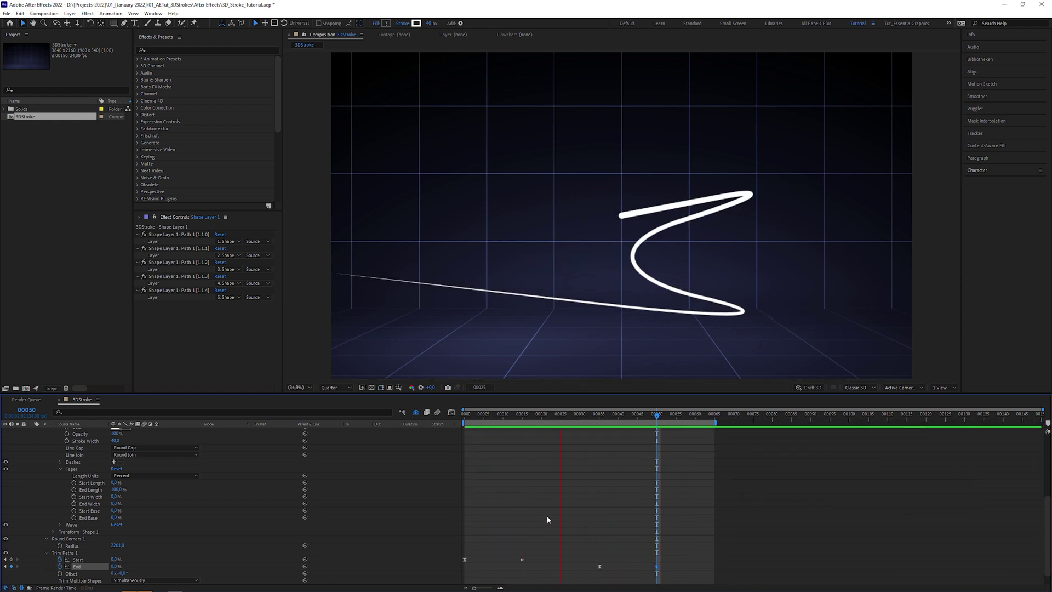
pyautogui.press('space')
# Change the shape's stroke colour to light orange FFB974.
pyautogui.click(417, 23)
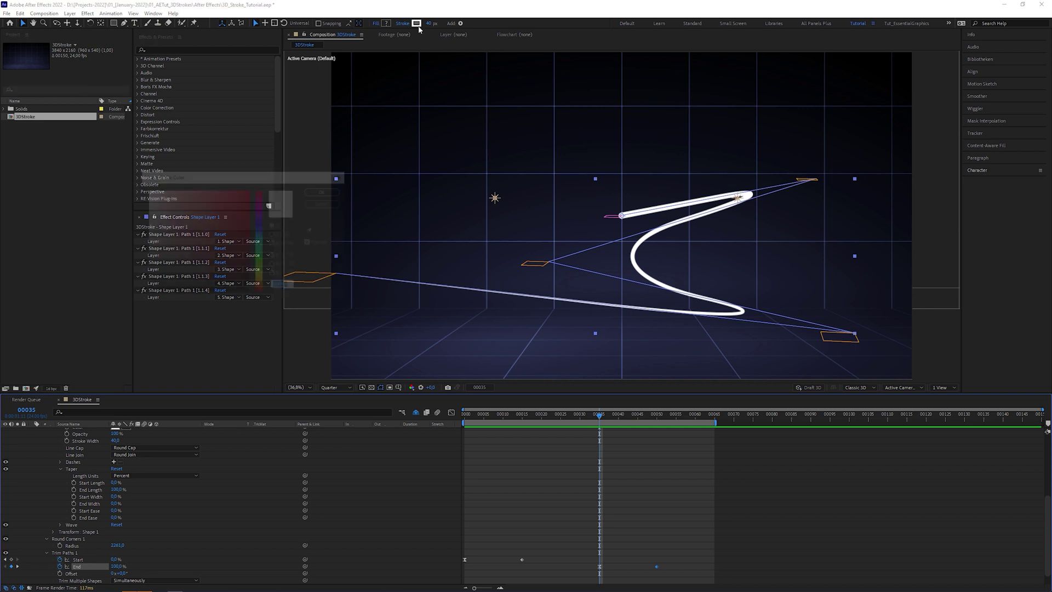
pyautogui.click(260, 286)
pyautogui.moveTo(209, 197); pyautogui.dragTo(203, 178)
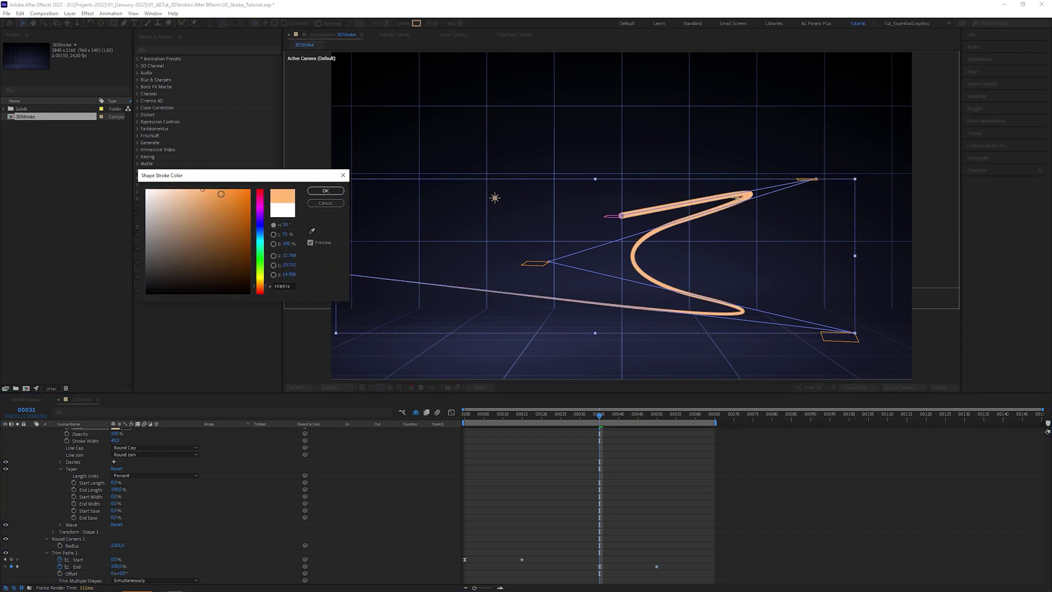
pyautogui.click(320, 191)
# Apply Fast Box Blur to the shape layer below the path effects and set its Blur Radius to 250.
pyautogui.click(205, 50)
pyautogui.write('fast')
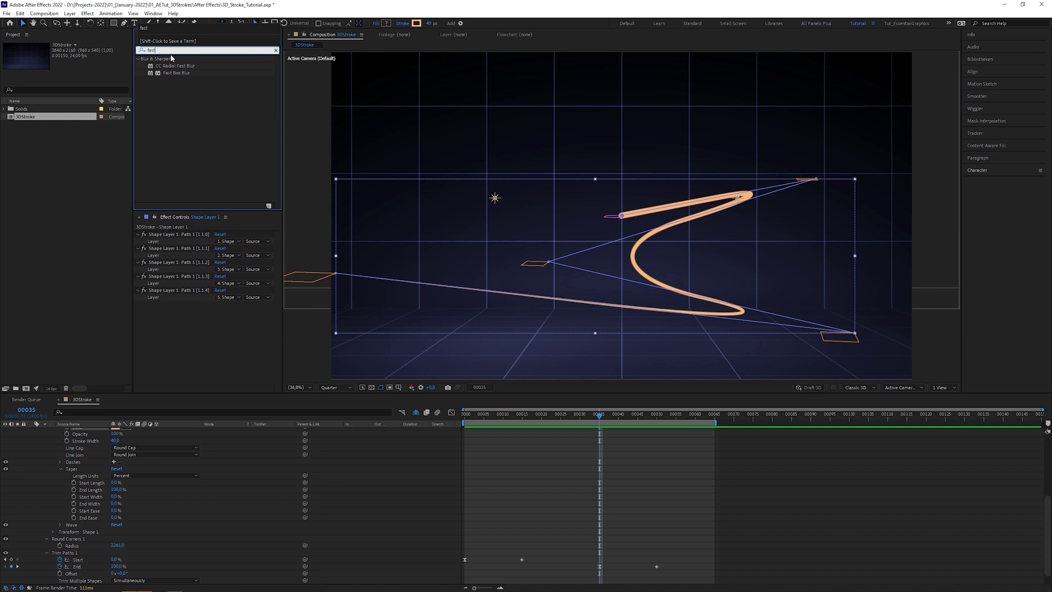
pyautogui.moveTo(176, 73); pyautogui.dragTo(179, 83)
pyautogui.moveTo(168, 333); pyautogui.dragTo(190, 357)
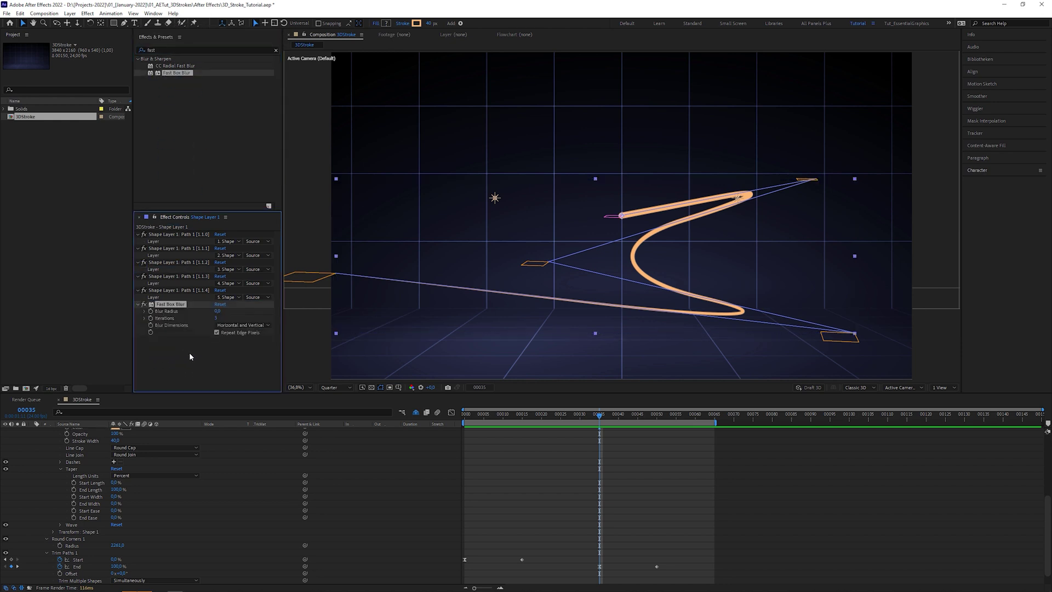
pyautogui.moveTo(219, 313); pyautogui.dragTo(320, 312)
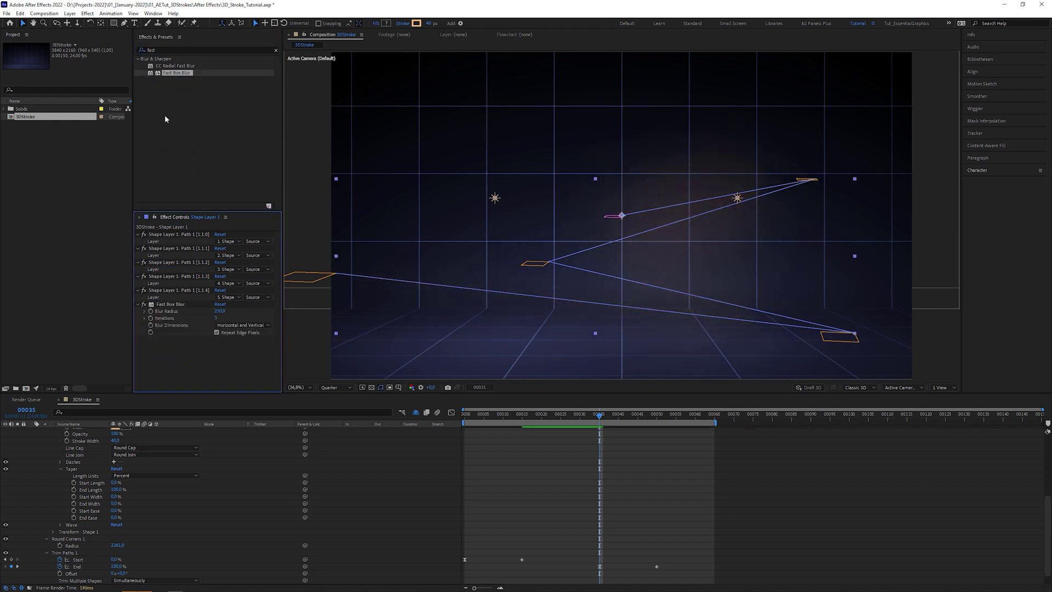
# Apply CC Composite below the blur on the shape layer to bring back the sharp stroke.
pyautogui.click(149, 50)
pyautogui.write('cc c')
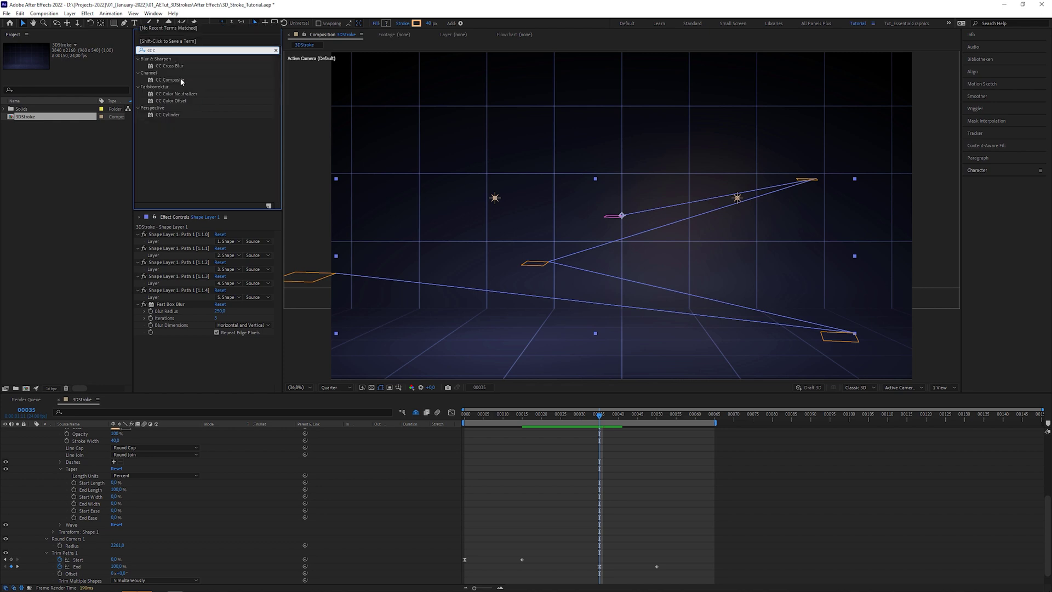
pyautogui.moveTo(169, 79); pyautogui.dragTo(205, 359)
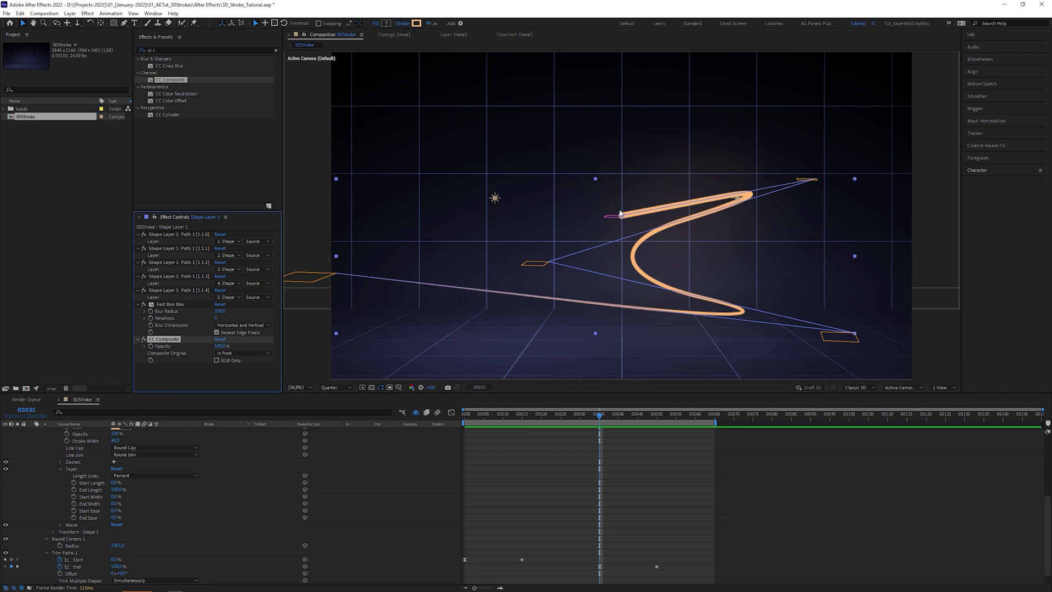
# Apply the Stylize Glow effect to the shape layer with a Glow Threshold of 80% and a Glow Radius of 100.
pyautogui.doubleClick(171, 50)
pyautogui.write('glow')
pyautogui.moveTo(168, 150); pyautogui.dragTo(171, 367)
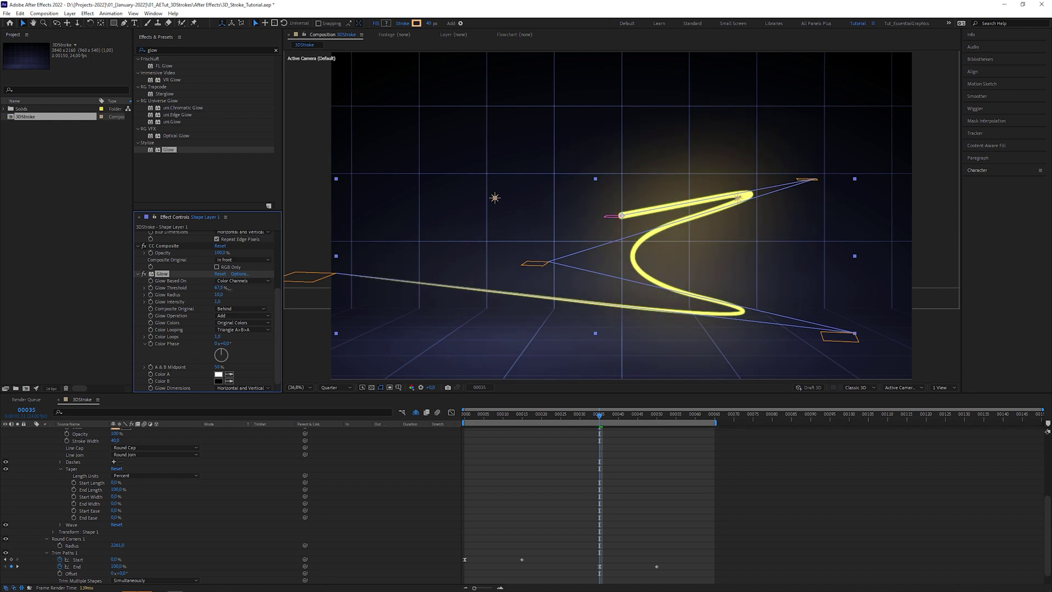
pyautogui.moveTo(229, 288); pyautogui.dragTo(244, 290)
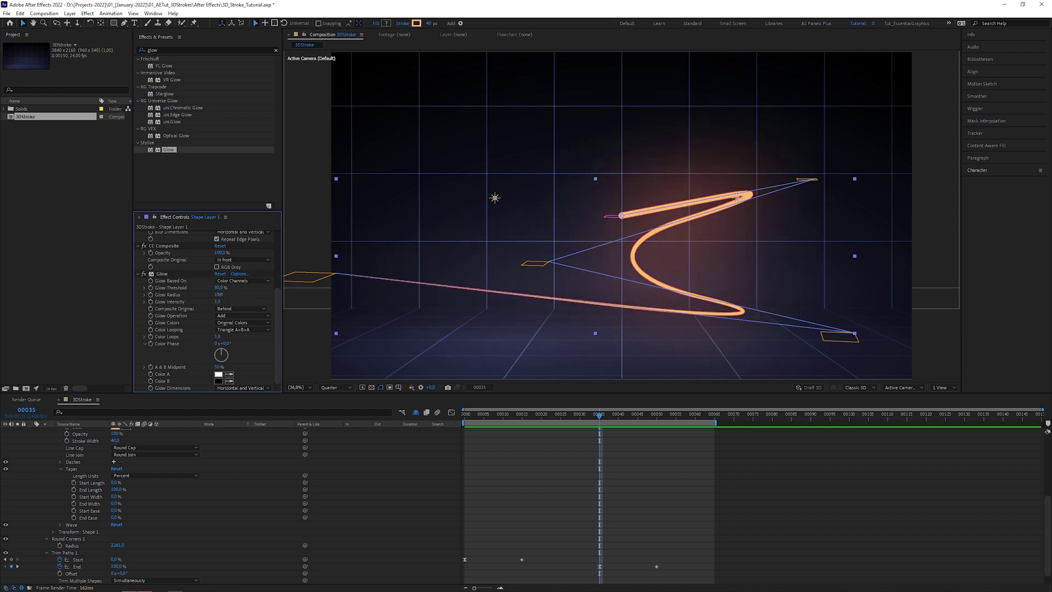
# Duplicate the Fast Box Blur, CC Composite and Glow effects together and set the duplicated blur's radius to 100.
pyautogui.moveTo(277, 298); pyautogui.dragTo(280, 278)
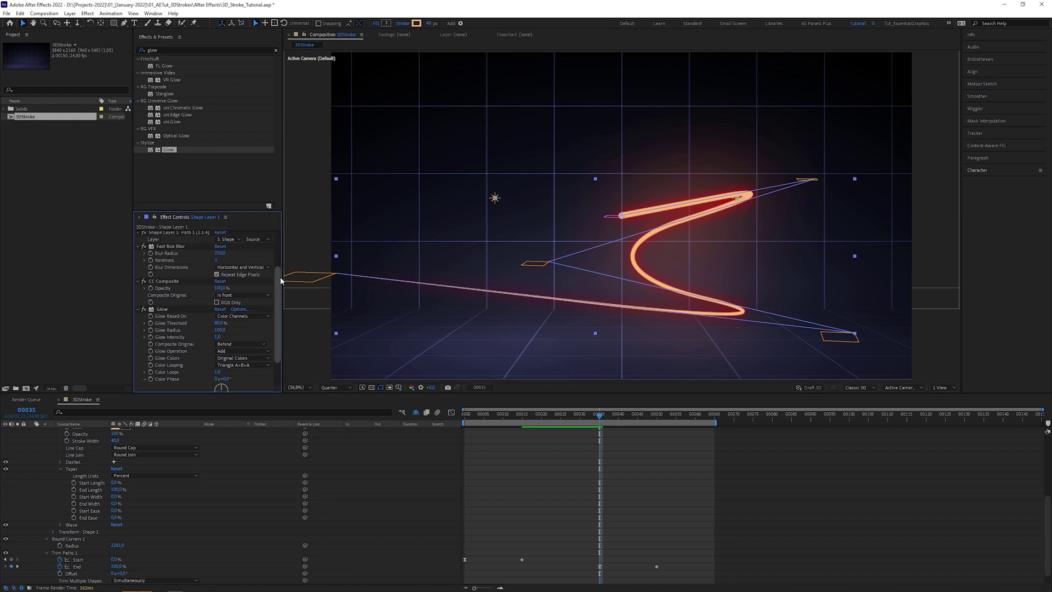
pyautogui.click(138, 248)
pyautogui.click(138, 255)
pyautogui.click(138, 261)
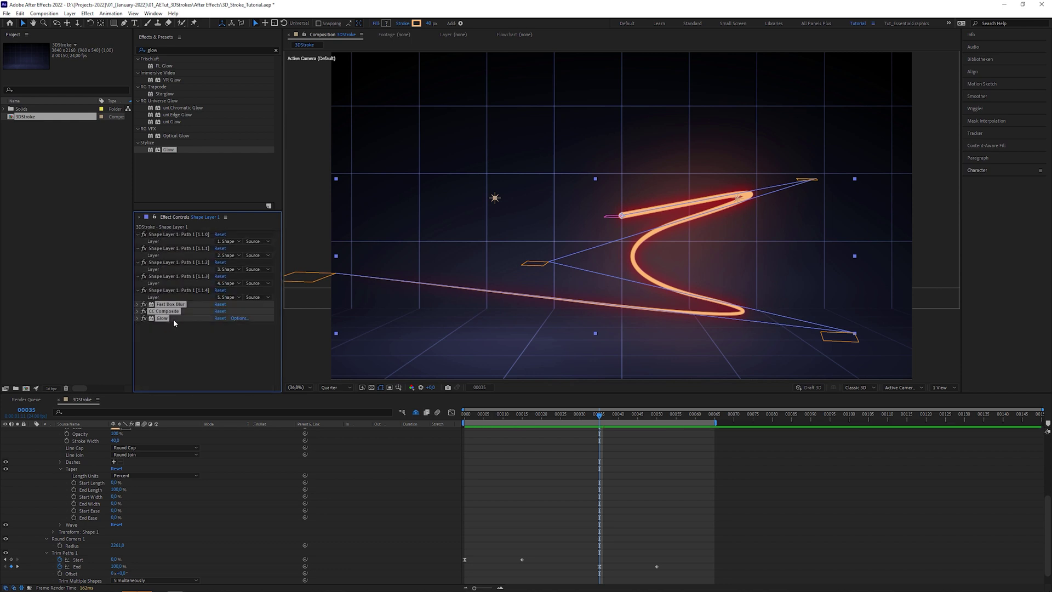
pyautogui.hotkey('ctrl', 'd')
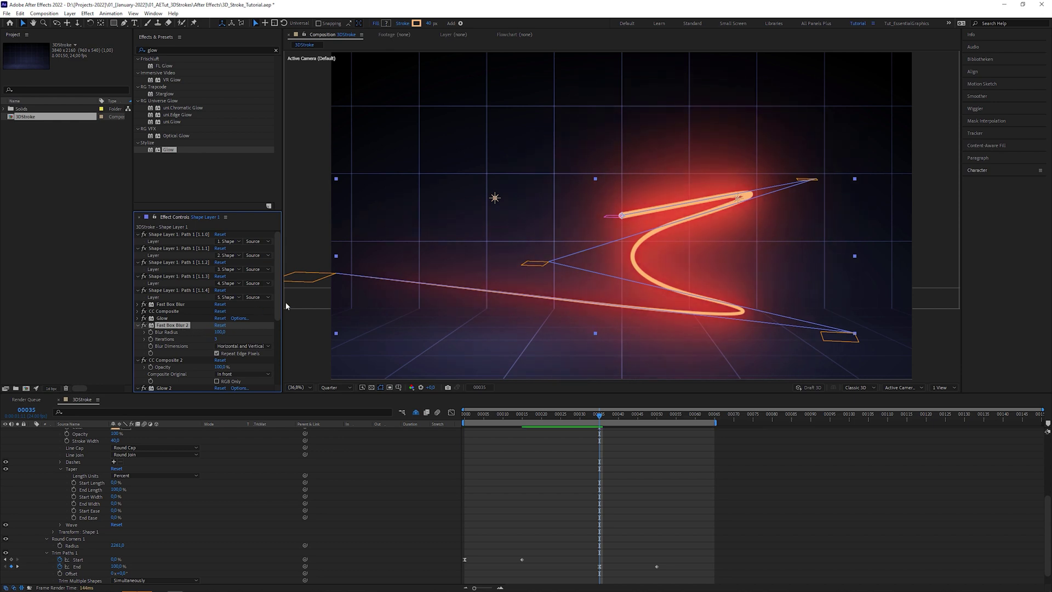
# Set Composite Original to Add in the duplicated CC Composite effect.
pyautogui.scroll(-4, 277, 331)
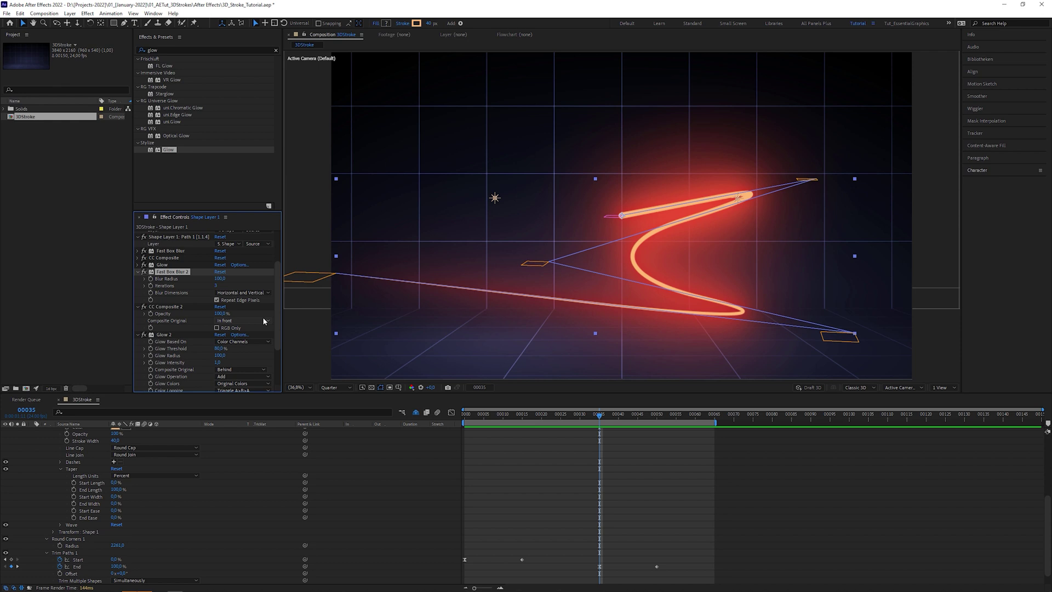
pyautogui.click(264, 321)
pyautogui.click(267, 348)
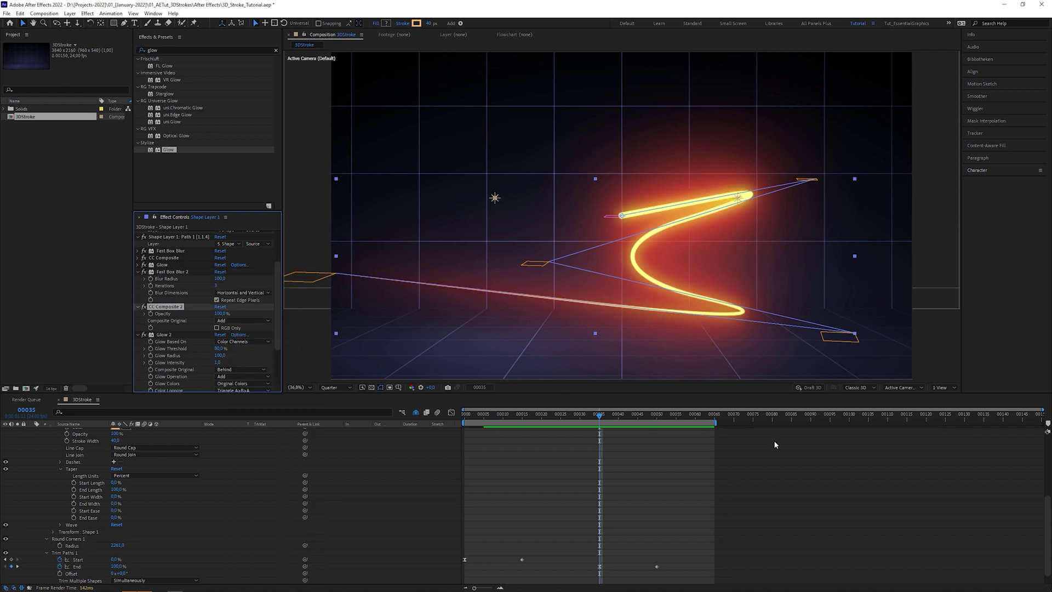
# Set Shape Layer 1's blending mode to Add and hide the mask and shape path outlines in the viewer.
pyautogui.scroll(5, 1048, 444)
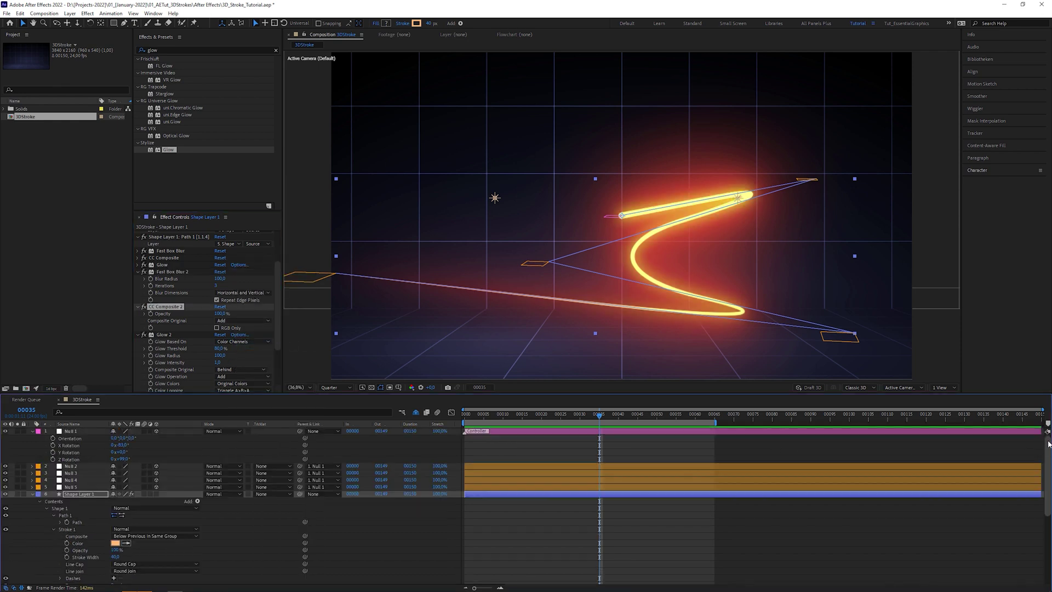
pyautogui.click(239, 494)
pyautogui.click(242, 235)
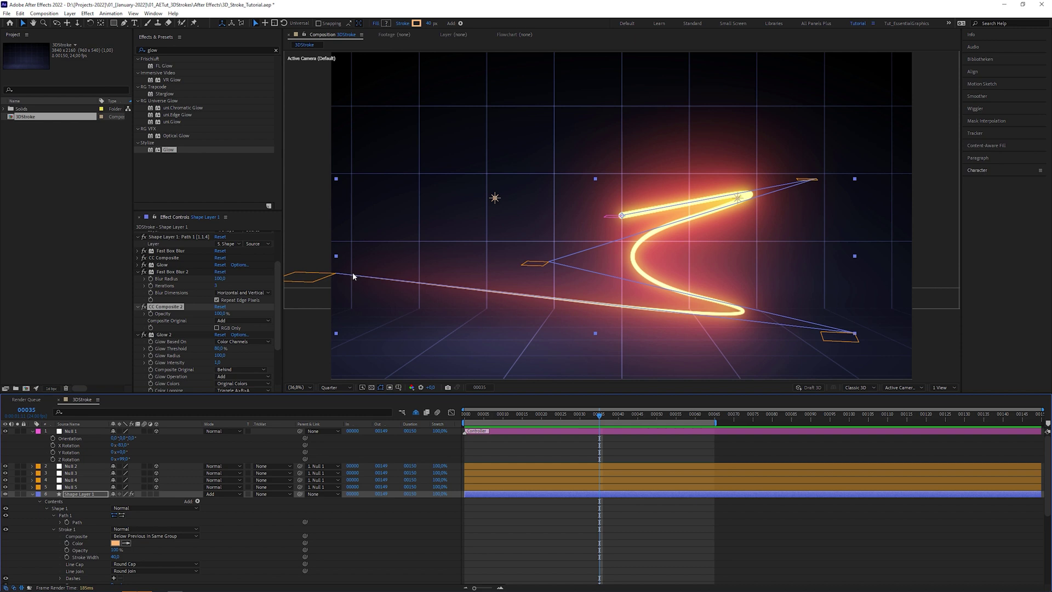
pyautogui.click(382, 388)
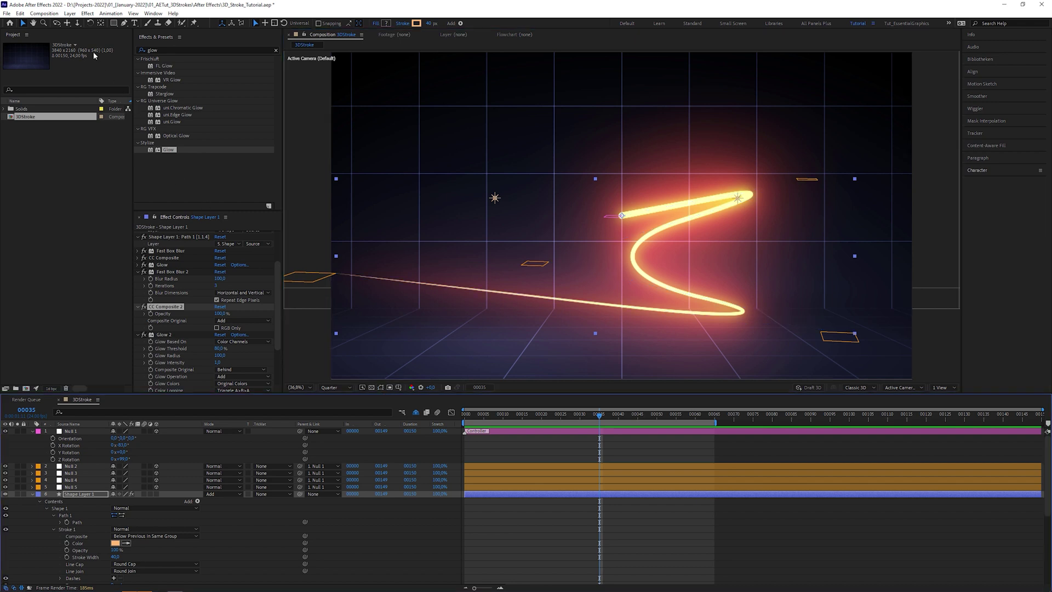
# Raise Null 2 above the floor, and move Null 5 up and outward to reshape the stroke in 3D.
pyautogui.click(77, 23)
pyautogui.moveTo(536, 159); pyautogui.dragTo(545, 267)
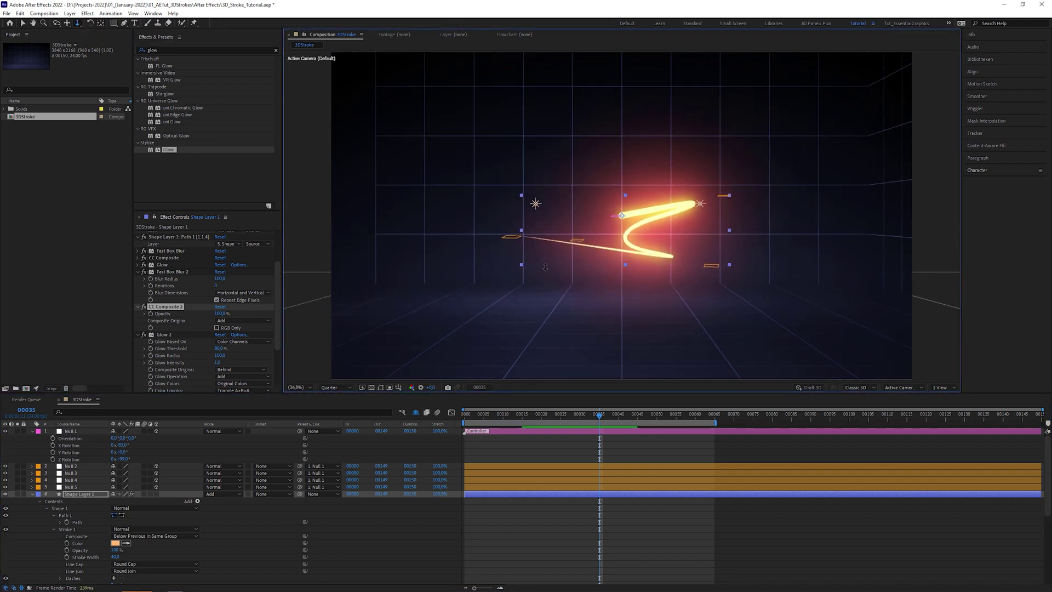
pyautogui.click(56, 23)
pyautogui.moveTo(533, 157)
pyautogui.mouseDown()
pyautogui.moveTo(640, 233)
pyautogui.moveTo(712, 239)
pyautogui.mouseUp()
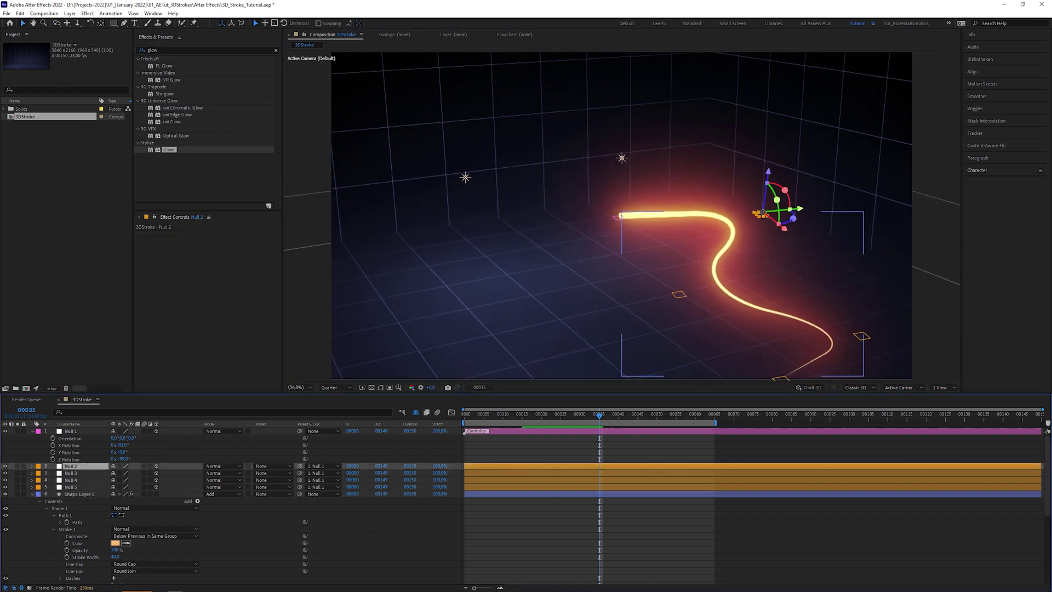
pyautogui.moveTo(768, 173); pyautogui.dragTo(771, 136)
pyautogui.click(783, 378)
pyautogui.moveTo(791, 342); pyautogui.dragTo(796, 313)
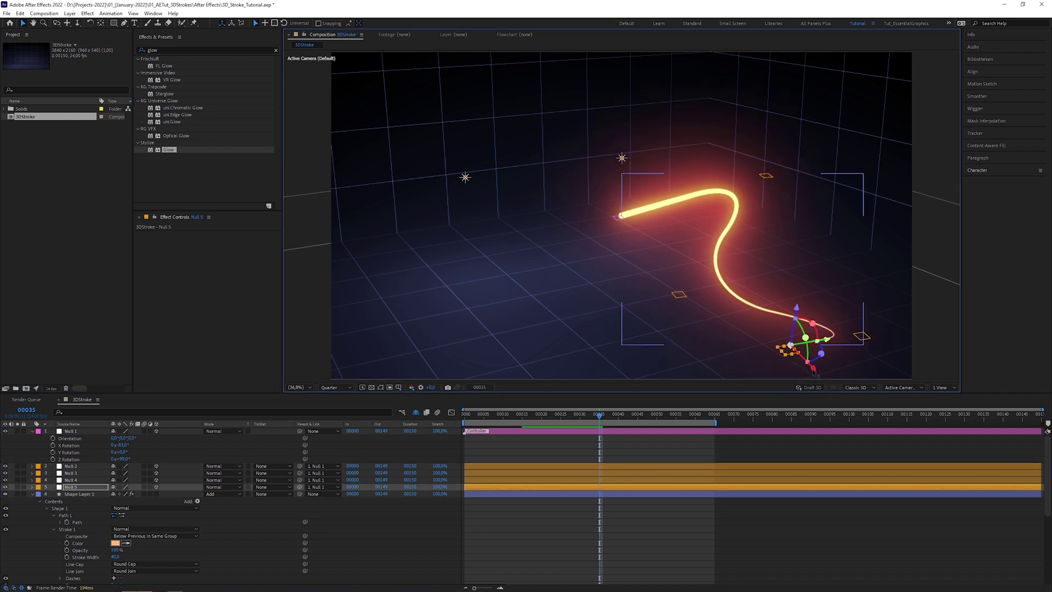
pyautogui.moveTo(812, 368); pyautogui.dragTo(844, 396)
# Shift Null 3 slightly down and sideways, and slide Null 2 inward to tighten the upper bend.
pyautogui.click(679, 295)
pyautogui.moveTo(687, 258); pyautogui.dragTo(685, 274)
pyautogui.moveTo(724, 308); pyautogui.dragTo(747, 307)
pyautogui.click(766, 174)
pyautogui.moveTo(804, 172); pyautogui.dragTo(753, 176)
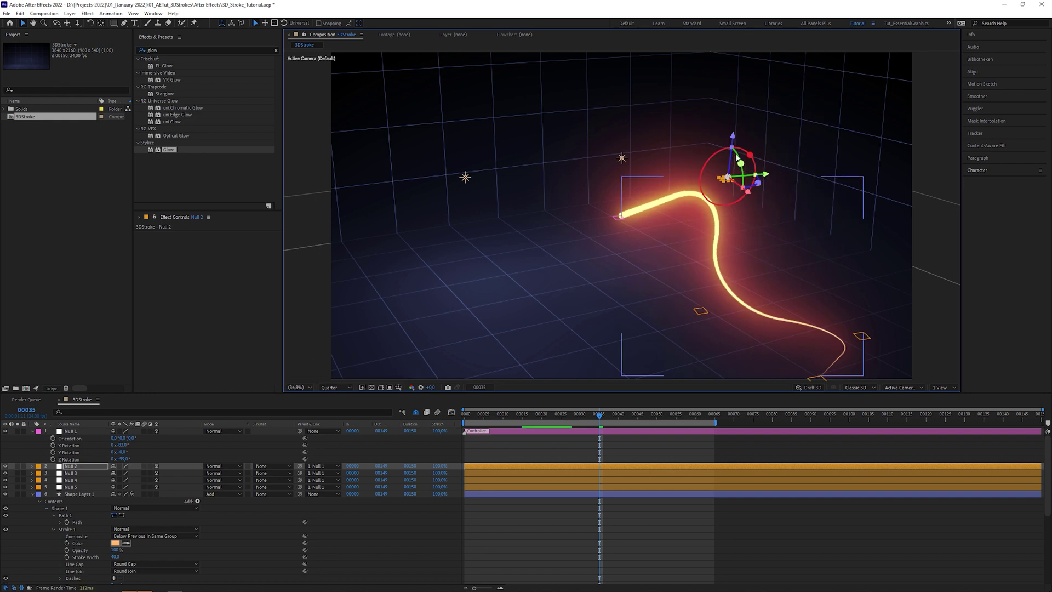
# Move Null 5 farther toward the camera to lengthen the tail of the stroke.
pyautogui.press('c')
pyautogui.moveTo(696, 254); pyautogui.dragTo(640, 243)
pyautogui.press('v')
pyautogui.click(406, 321)
pyautogui.moveTo(398, 334); pyautogui.dragTo(343, 452)
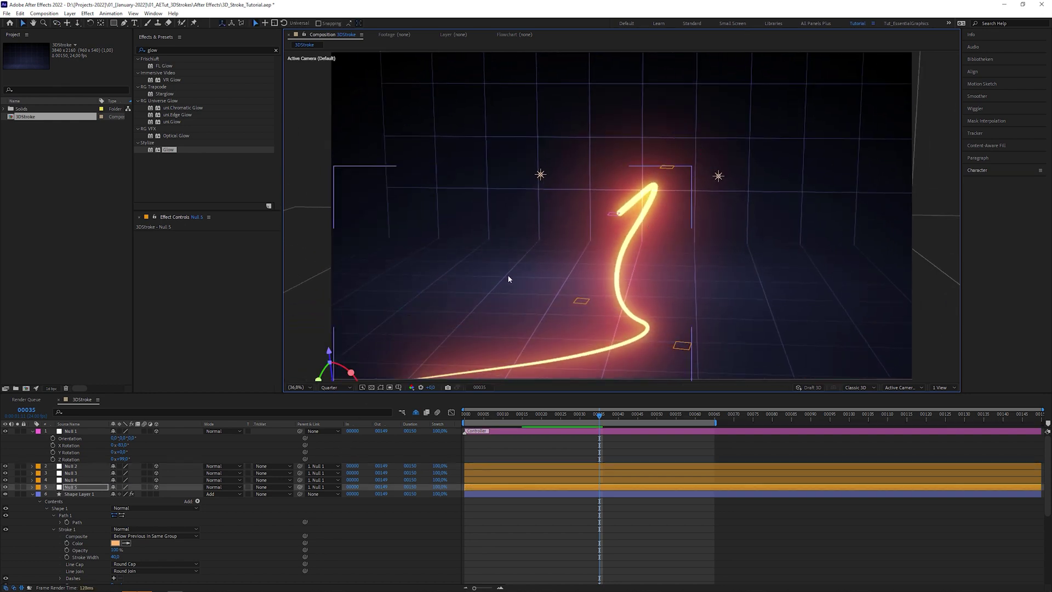
# Duplicate all five nulls and Shape Layer 1, and stack the copies above the originals.
pyautogui.click(32, 431)
pyautogui.click(31, 466)
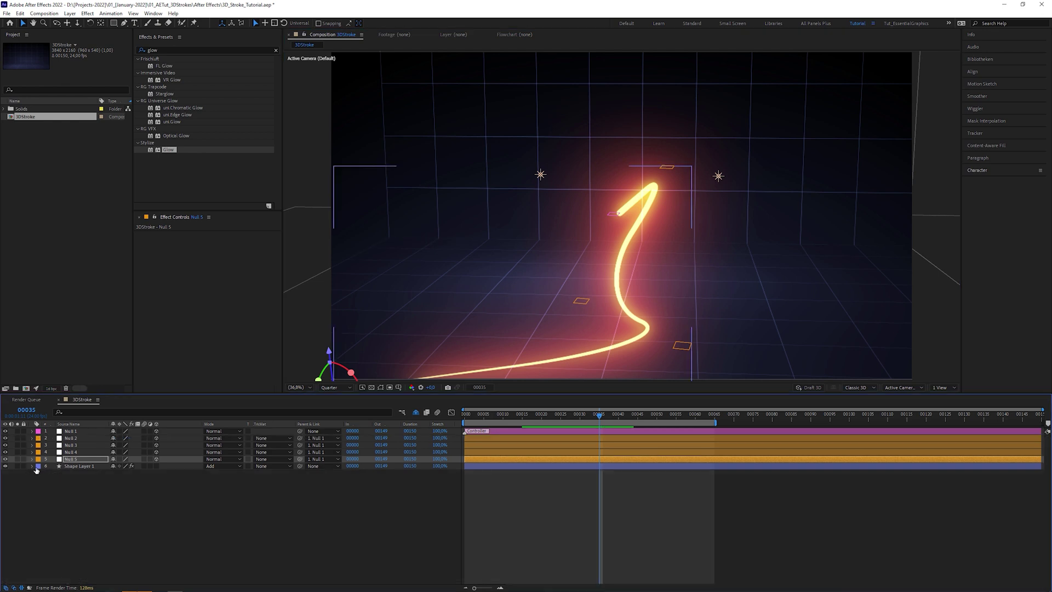
pyautogui.hotkey('ctrl', 'a')
pyautogui.hotkey('ctrl', 'd')
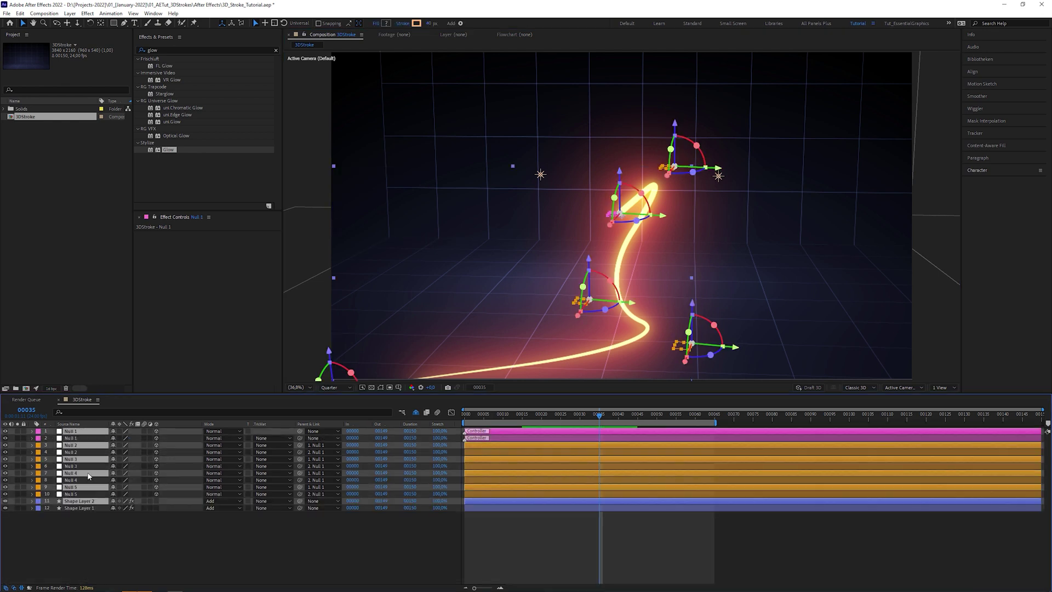
pyautogui.moveTo(92, 446)
pyautogui.mouseDown()
pyautogui.moveTo(99, 437)
pyautogui.moveTo(109, 462)
pyautogui.moveTo(93, 462)
pyautogui.mouseUp()
# Rotate the duplicated controller Null 1 around its Z axis so the copied nulls point in another direction.
pyautogui.hotkey('ctrl', 'shift', 'a')
pyautogui.click(75, 432)
pyautogui.press('r')
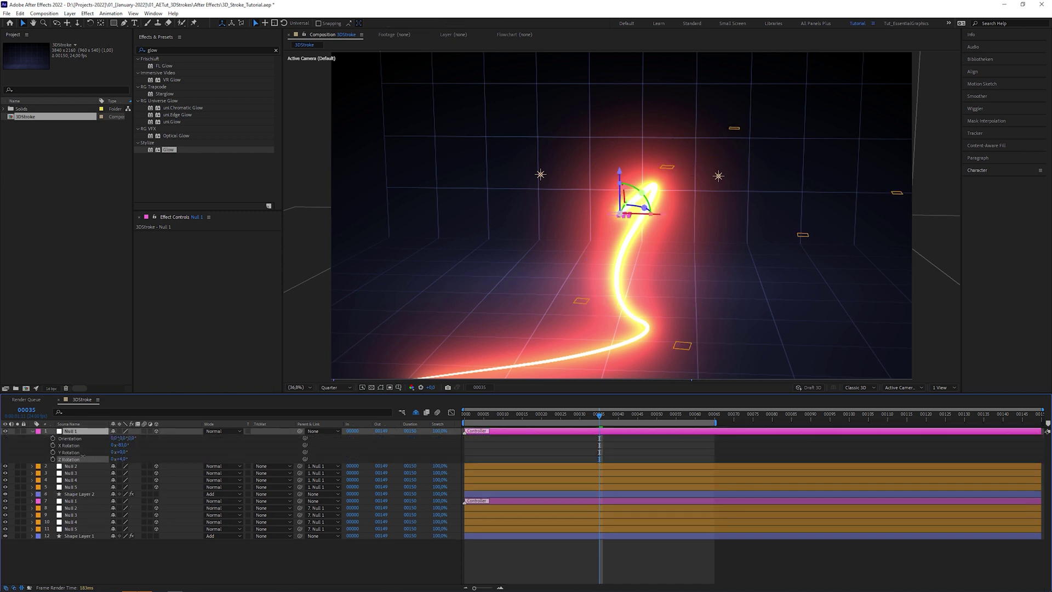
# Relink the five path point effects on Shape Layer 2 to the duplicated nulls, layers 1 to 5.
pyautogui.click(79, 494)
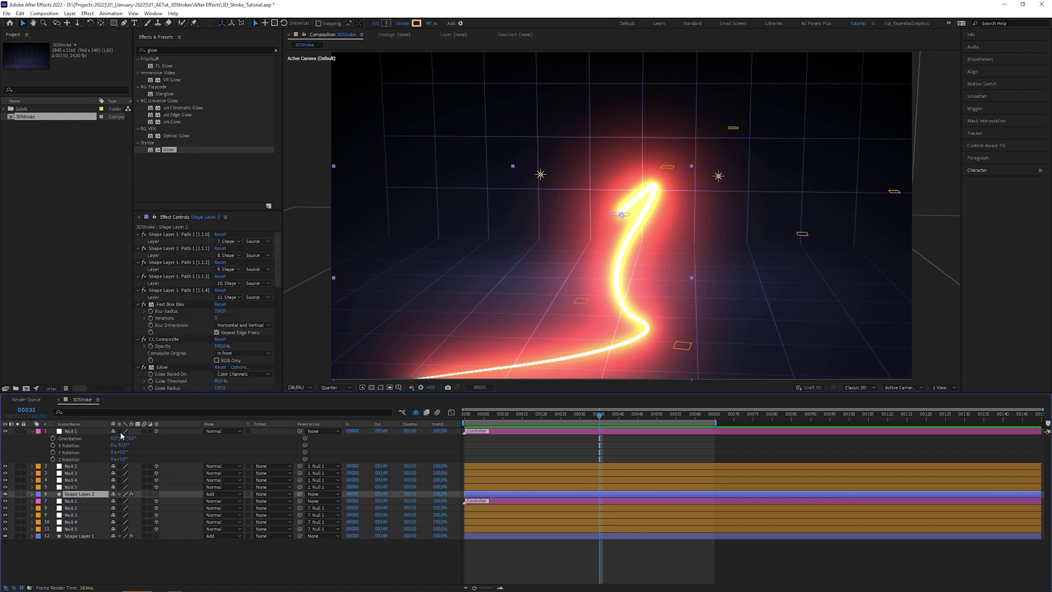
pyautogui.click(228, 241)
pyautogui.click(242, 262)
pyautogui.click(228, 256)
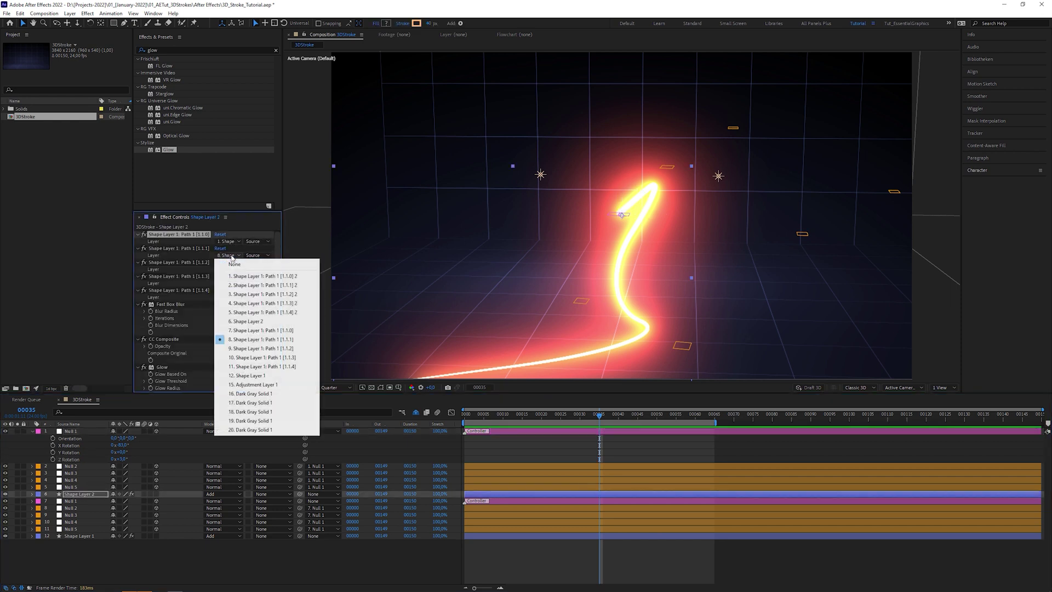
pyautogui.click(244, 285)
pyautogui.click(228, 269)
pyautogui.click(243, 307)
pyautogui.click(228, 283)
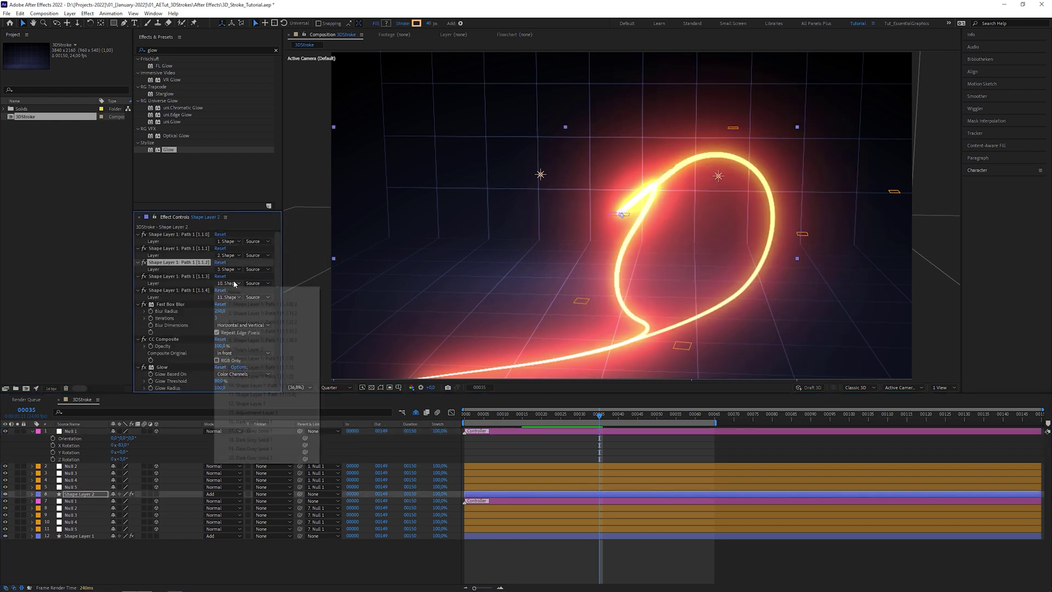
pyautogui.click(244, 330)
pyautogui.click(228, 297)
pyautogui.click(241, 353)
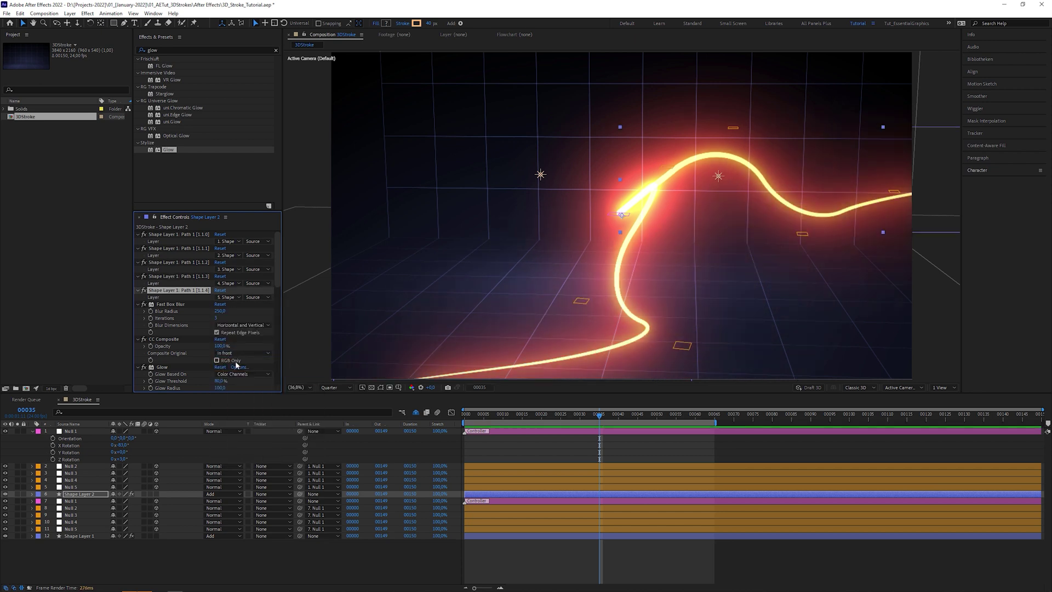
# Reposition the second stroke's upper bend null and raise and shift its next null in 3D.
pyautogui.press('c')
pyautogui.moveTo(644, 284); pyautogui.dragTo(618, 261)
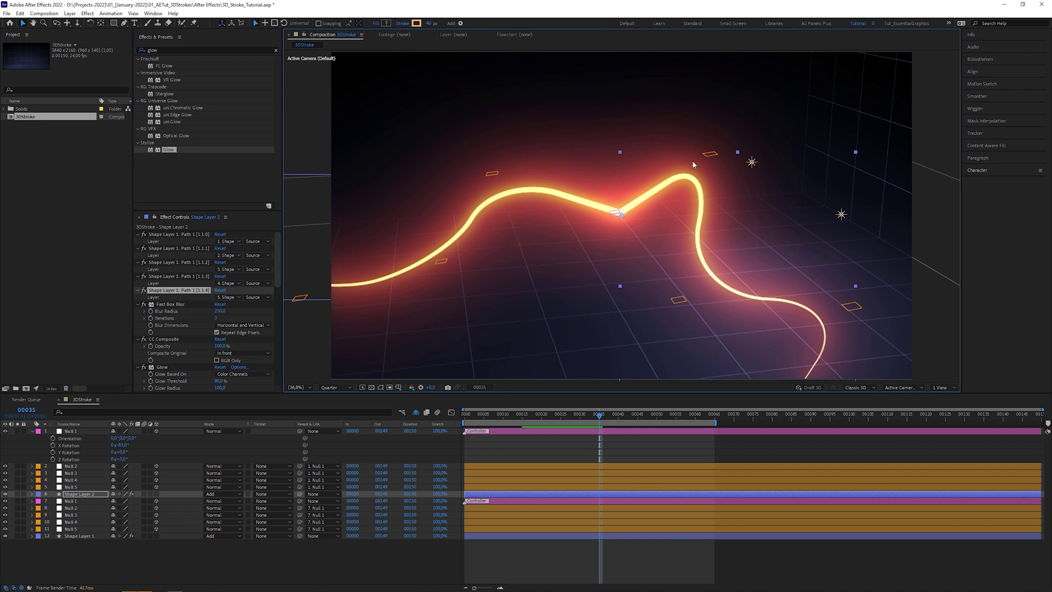
pyautogui.click(710, 154)
pyautogui.moveTo(715, 111); pyautogui.dragTo(718, 144)
pyautogui.moveTo(766, 180); pyautogui.dragTo(785, 177)
pyautogui.click(679, 300)
pyautogui.moveTo(685, 255); pyautogui.dragTo(681, 214)
pyautogui.moveTo(726, 246); pyautogui.dragTo(755, 240)
# Move the lower nulls of the second stroke to smooth its descent and extend it outward.
pyautogui.scroll(-3, 748, 246)
pyautogui.click(690, 311)
pyautogui.moveTo(724, 300); pyautogui.dragTo(819, 280)
pyautogui.click(725, 257)
pyautogui.moveTo(759, 247); pyautogui.dragTo(715, 255)
pyautogui.moveTo(684, 203); pyautogui.dragTo(683, 190)
pyautogui.hotkey('shift', '/')
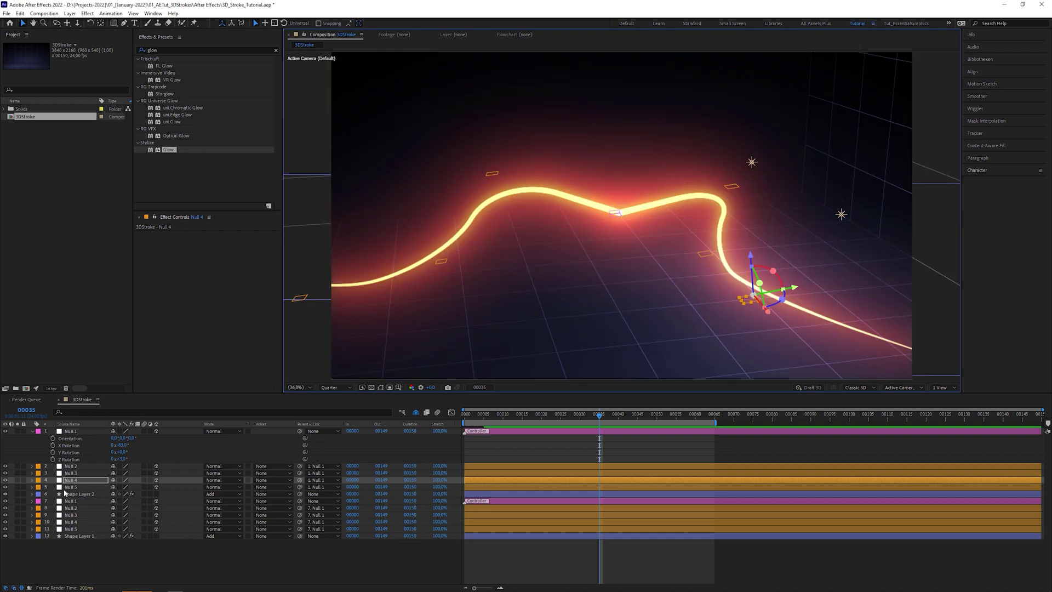
# Change Shape Layer 2's stroke color to light blue, 74CCFF.
pyautogui.click(65, 494)
pyautogui.click(417, 23)
pyautogui.moveTo(260, 257); pyautogui.dragTo(260, 234)
pyautogui.click(202, 190)
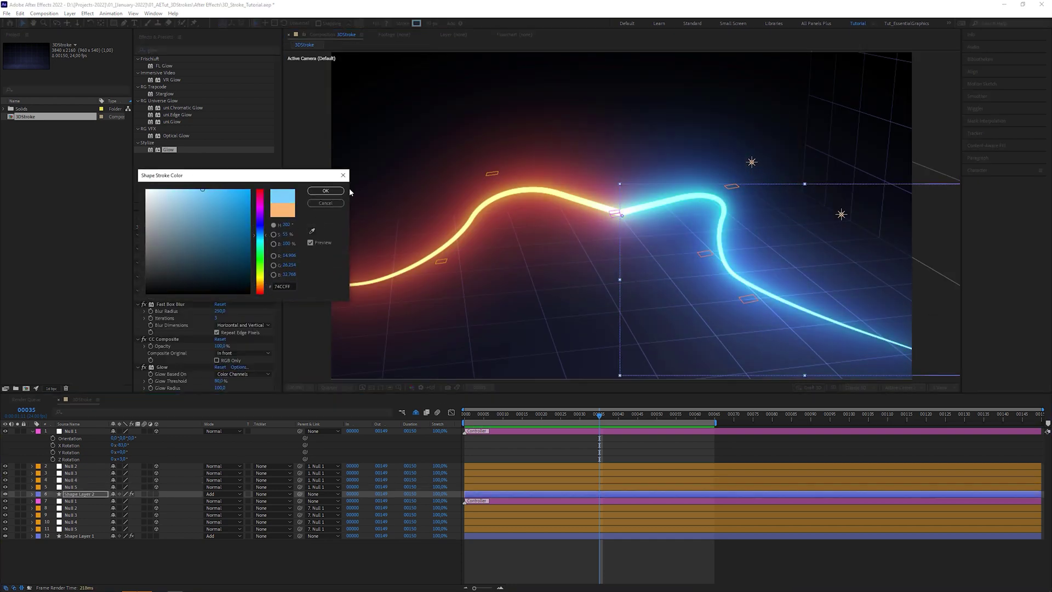
pyautogui.click(327, 192)
# Duplicate the blue stroke's five nulls and shape layer, and set the copied controller null's Z Rotation to 187°.
pyautogui.press('c')
pyautogui.moveTo(601, 258)
pyautogui.mouseDown()
pyautogui.moveTo(674, 259)
pyautogui.moveTo(663, 285)
pyautogui.mouseUp()
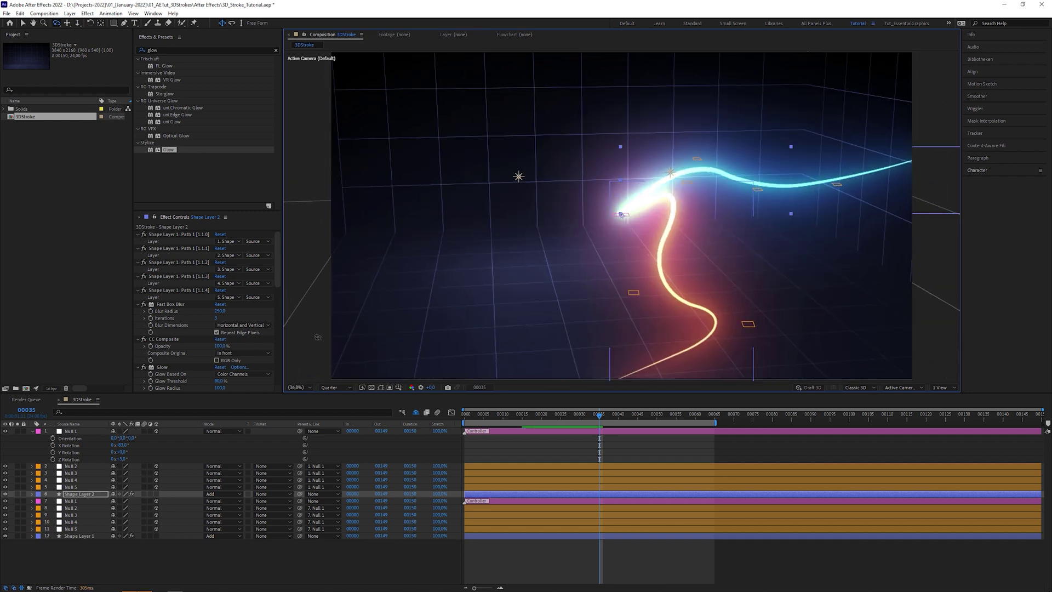
pyautogui.click(32, 431)
pyautogui.click(71, 431)
pyautogui.keyDown('shift'); pyautogui.click(74, 459); pyautogui.keyUp('shift')
pyautogui.keyDown('shift'); pyautogui.click(74, 466); pyautogui.keyUp('shift')
pyautogui.hotkey('ctrl', 'd')
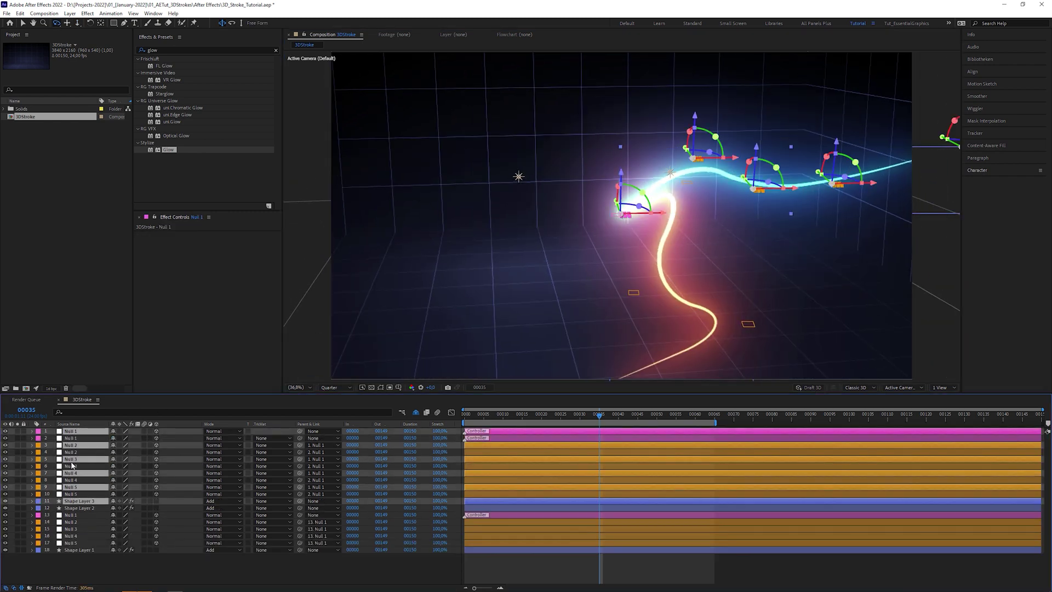
pyautogui.click(88, 432)
pyautogui.press('r')
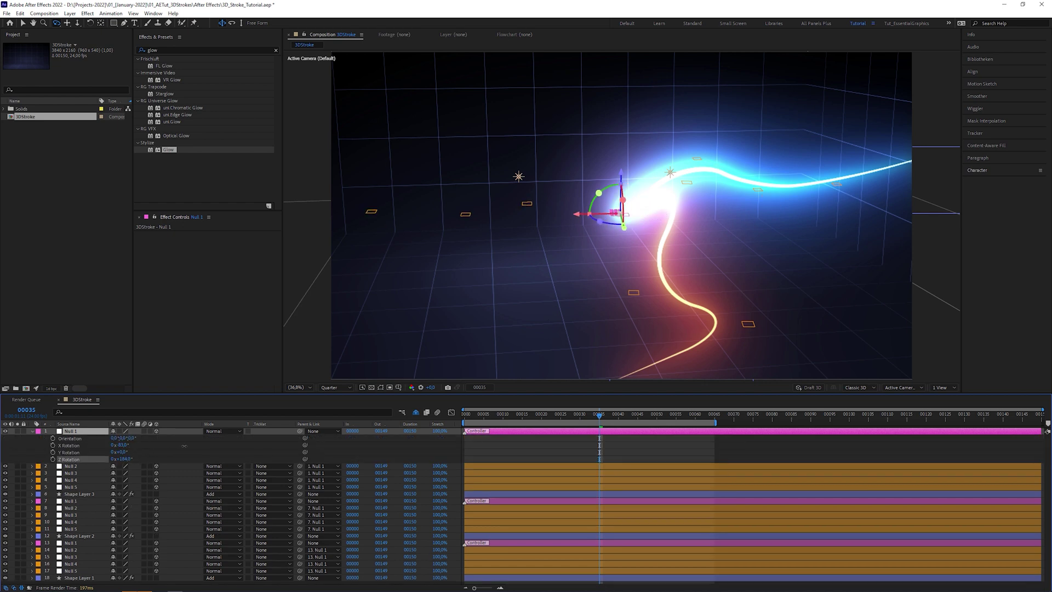
# Relink the five path point effects on Shape Layer 3 to the newest nulls, layers 1 to 5.
pyautogui.click(79, 494)
pyautogui.click(242, 256)
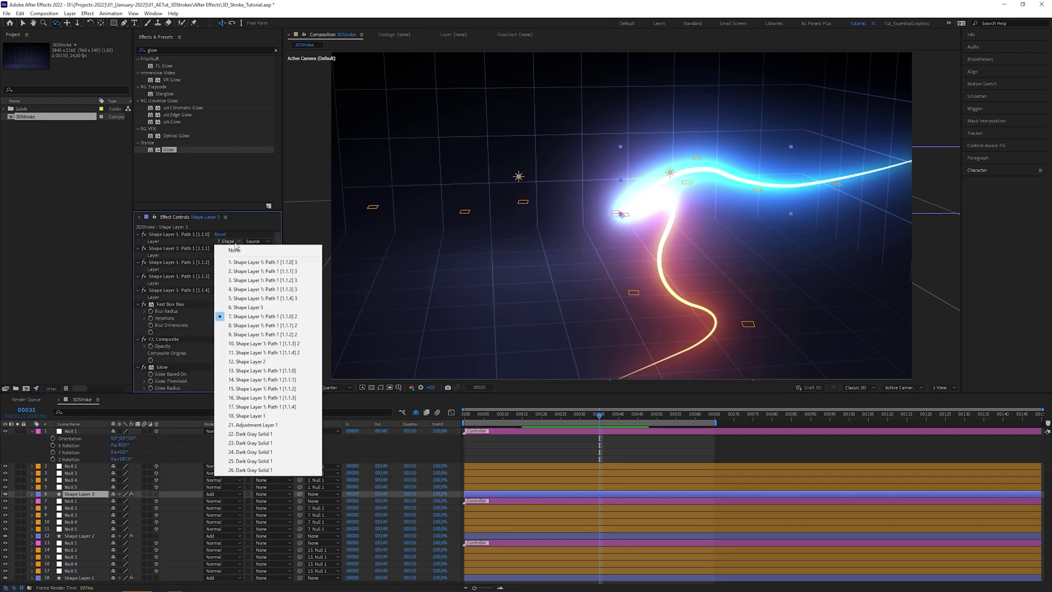
pyautogui.click(240, 286)
pyautogui.click(229, 269)
pyautogui.click(240, 308)
pyautogui.click(229, 283)
pyautogui.click(240, 331)
pyautogui.click(230, 297)
pyautogui.click(240, 354)
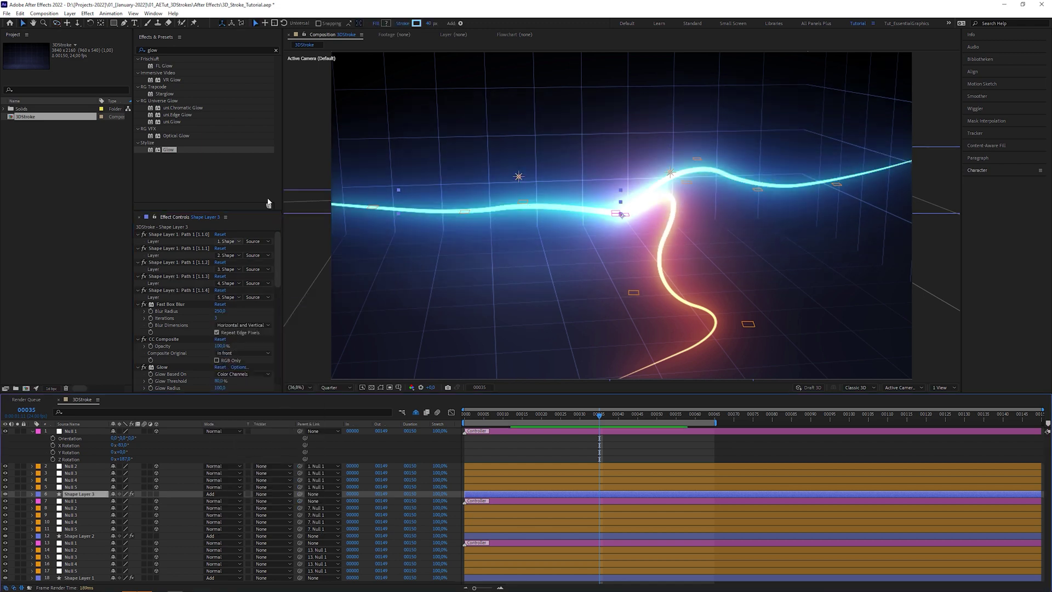
# Change Shape Layer 3's stroke color to a light green.
pyautogui.click(418, 24)
pyautogui.moveTo(261, 237); pyautogui.dragTo(261, 268)
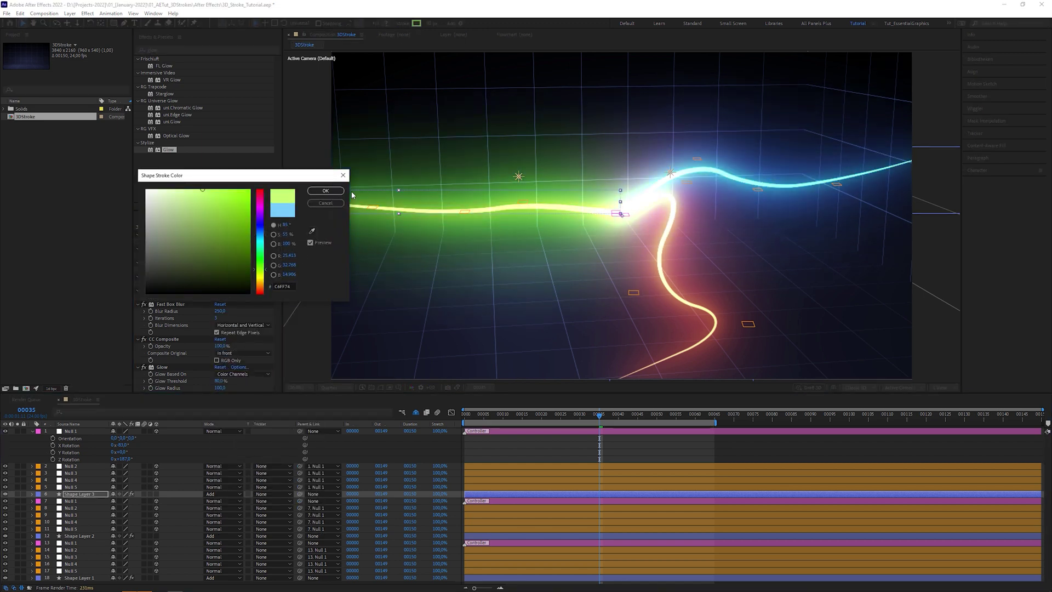
pyautogui.click(326, 192)
# Raise Null 3 and Null 4 of the green stroke, and shift Null 3 sideways to form an arch.
pyautogui.moveTo(438, 227); pyautogui.dragTo(613, 255)
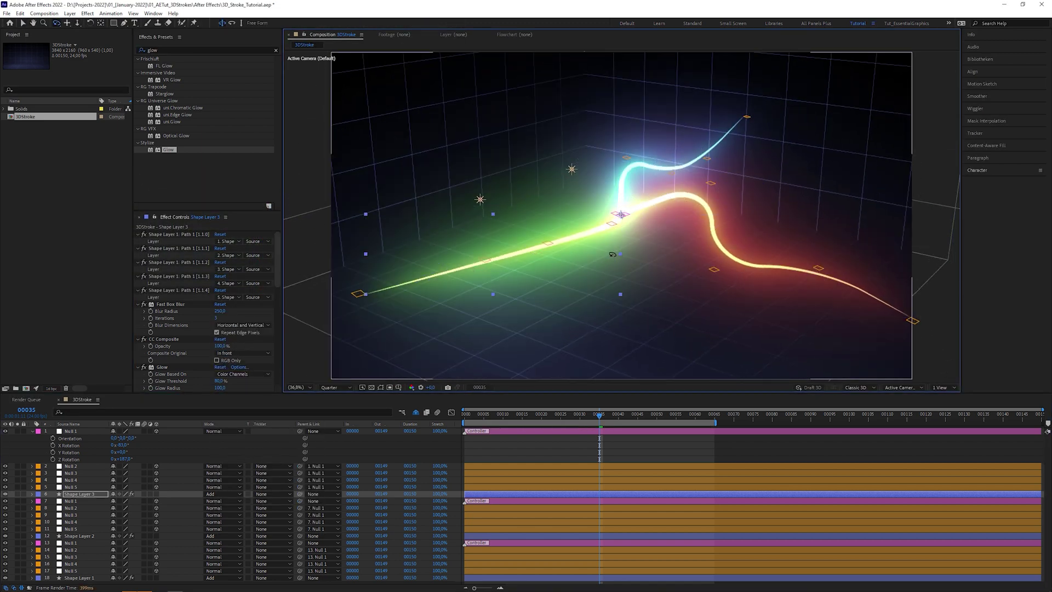
pyautogui.click(548, 245)
pyautogui.moveTo(556, 205); pyautogui.dragTo(559, 155)
pyautogui.moveTo(581, 207); pyautogui.dragTo(606, 222)
pyautogui.click(483, 259)
pyautogui.moveTo(486, 221); pyautogui.dragTo(488, 138)
# Slide the green stroke's Null 3 outward along its X axis and adjust the position of its end null, Null 5.
pyautogui.click(581, 211)
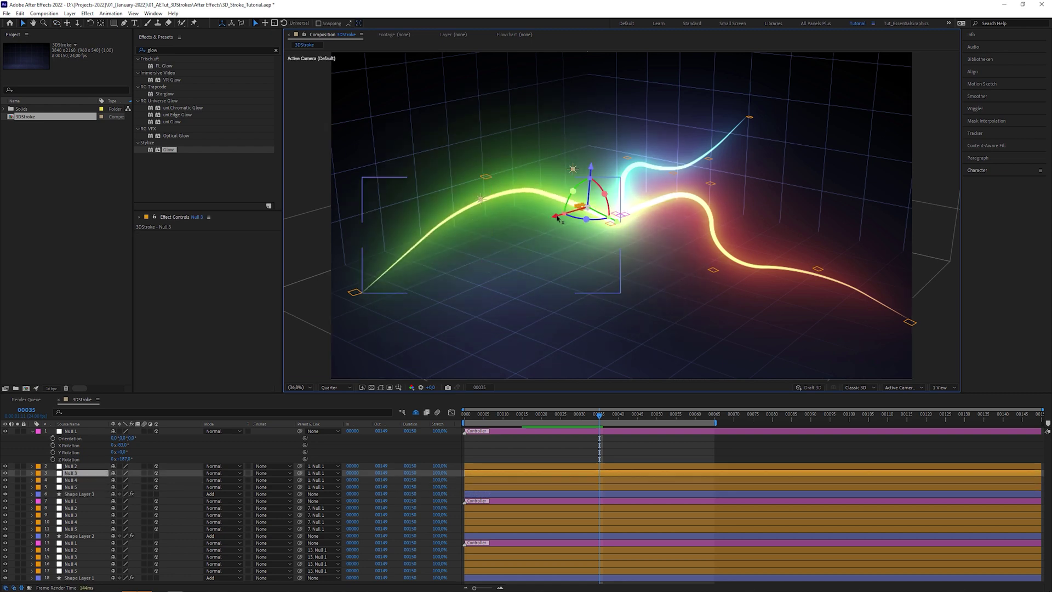
pyautogui.moveTo(563, 219); pyautogui.dragTo(522, 228)
pyautogui.click(356, 292)
pyautogui.moveTo(383, 306); pyautogui.dragTo(363, 289)
# Add Wiggle Paths to Shape Layer 3 and increase its Size to give the green stroke a jagged lightning look.
pyautogui.press('c')
pyautogui.moveTo(496, 241); pyautogui.dragTo(578, 253)
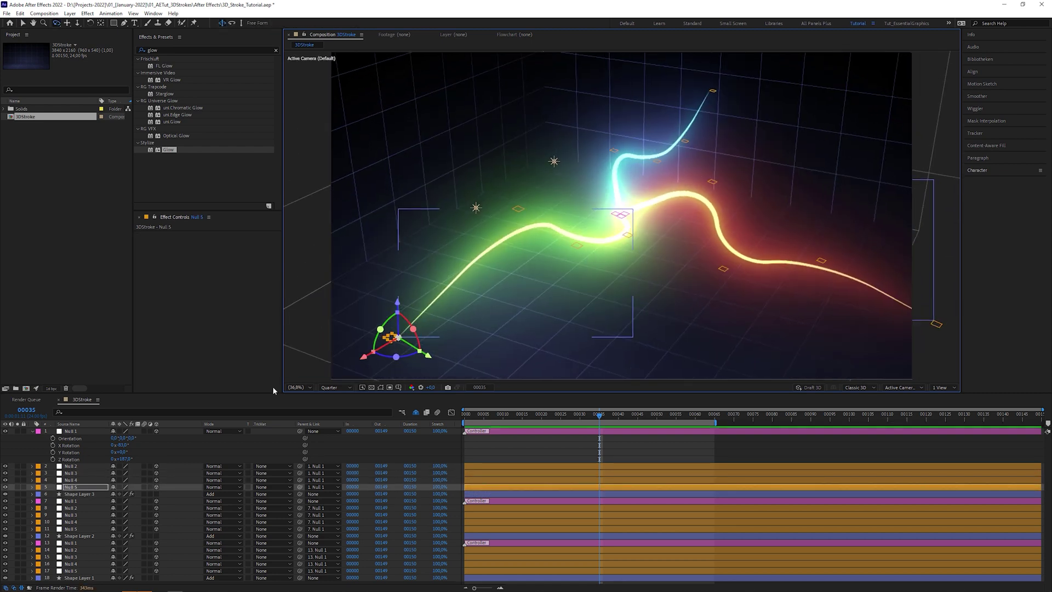
pyautogui.click(78, 494)
pyautogui.click(32, 494)
pyautogui.click(197, 500)
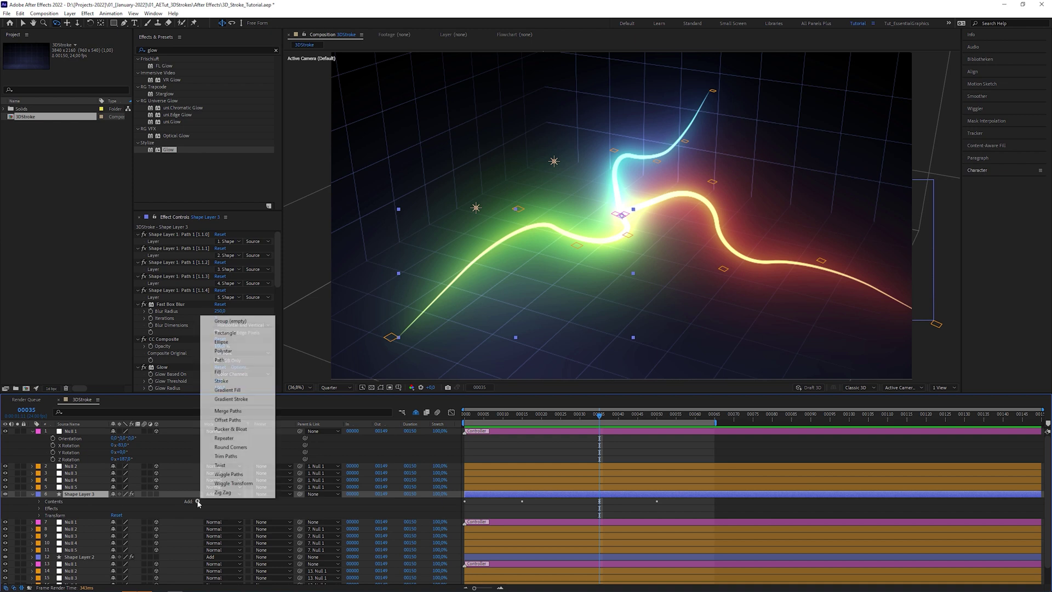
pyautogui.click(234, 475)
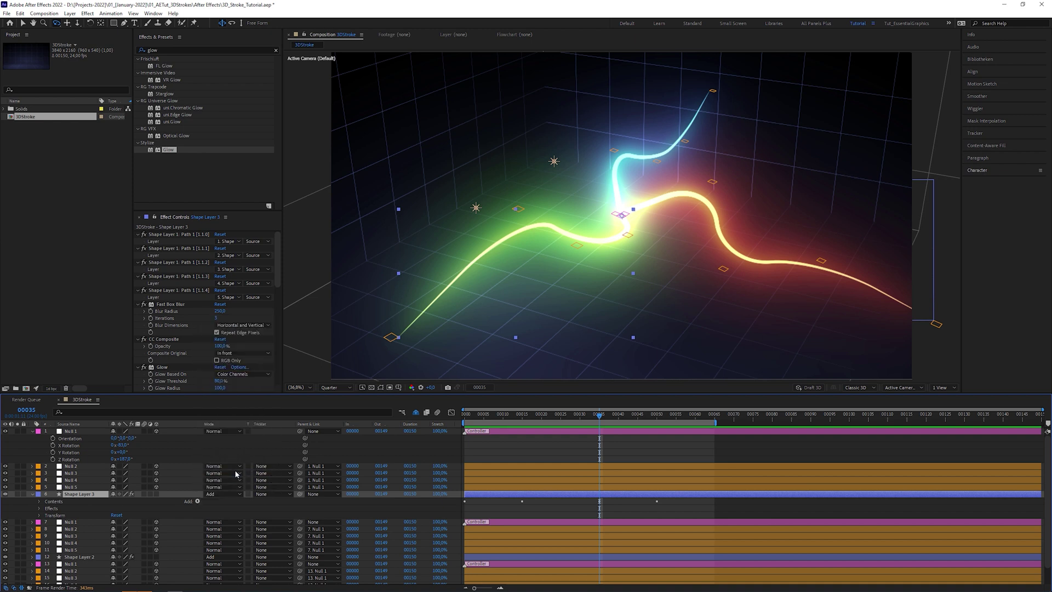
pyautogui.click(45, 531)
pyautogui.moveTo(121, 532); pyautogui.dragTo(137, 529)
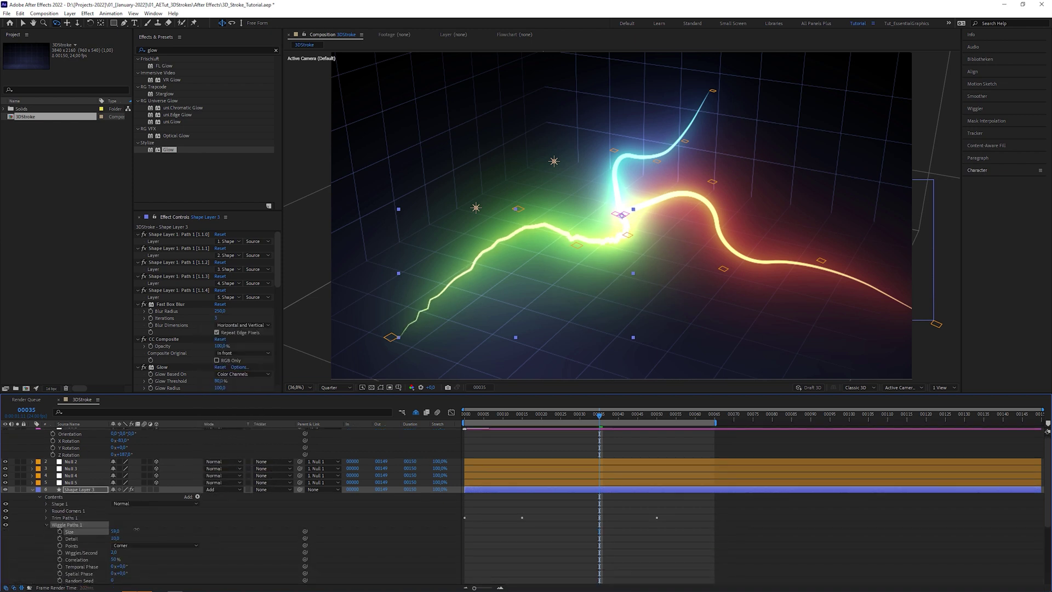
# Add a Repeater to Shape Layer 3 and reduce its transform scale so the copies form smaller branches.
pyautogui.click(198, 498)
pyautogui.click(235, 439)
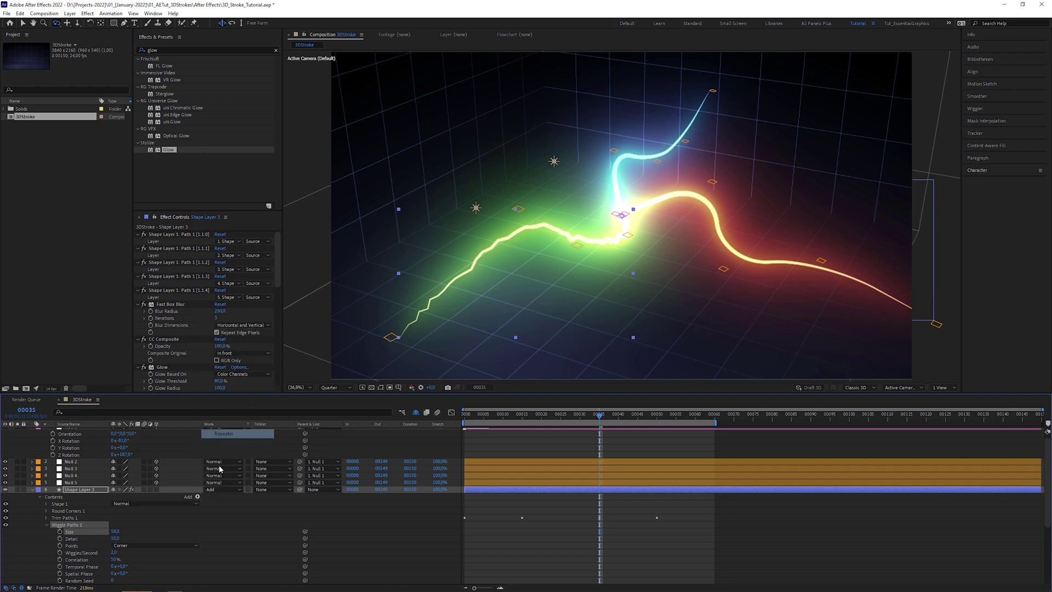
pyautogui.scroll(-3, 60, 583)
pyautogui.moveTo(130, 560); pyautogui.dragTo(118, 560)
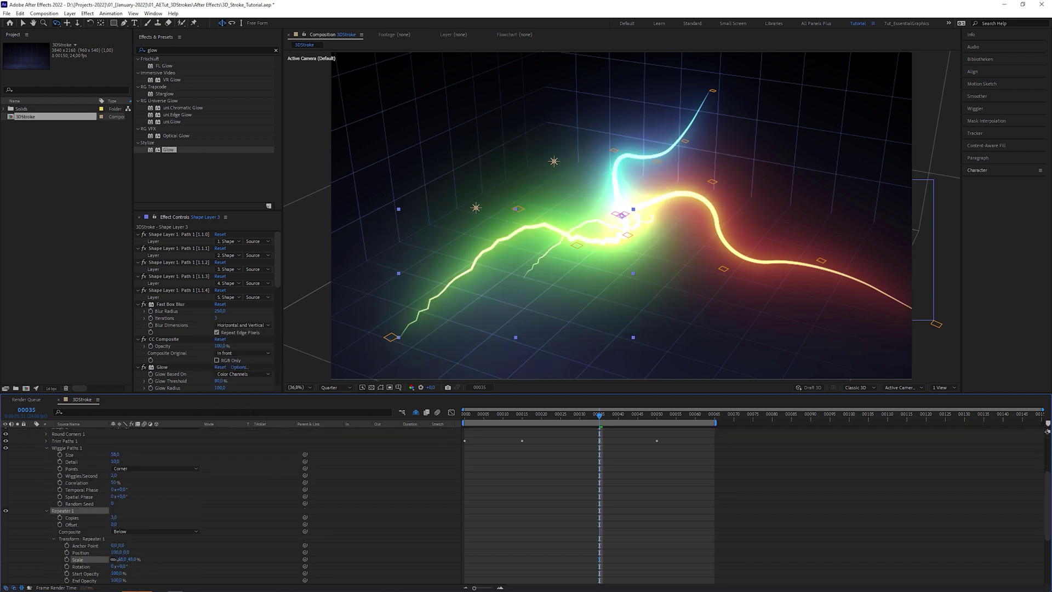
pyautogui.moveTo(609, 281); pyautogui.dragTo(626, 310)
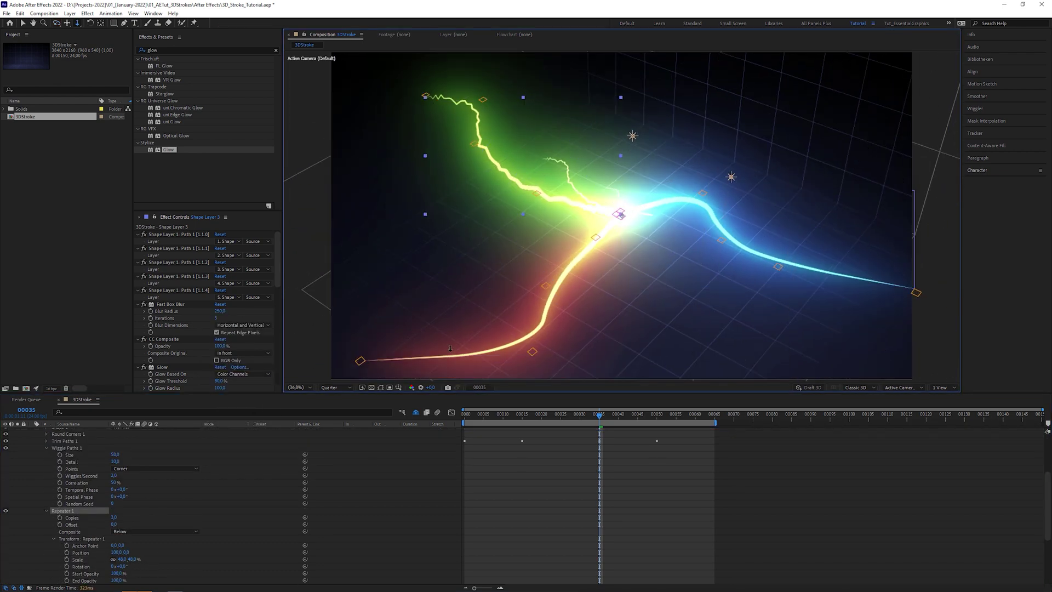
pyautogui.moveTo(130, 558); pyautogui.dragTo(140, 558)
pyautogui.press('c')
pyautogui.moveTo(651, 279)
pyautogui.mouseDown()
pyautogui.moveTo(697, 282)
pyautogui.moveTo(438, 352)
pyautogui.mouseUp()
# Copy the Wiggle Paths and Repeater from Shape Layer 3 onto Shape Layer 2 and Shape Layer 1.
pyautogui.click(47, 448)
pyautogui.click(46, 455)
pyautogui.click(73, 477)
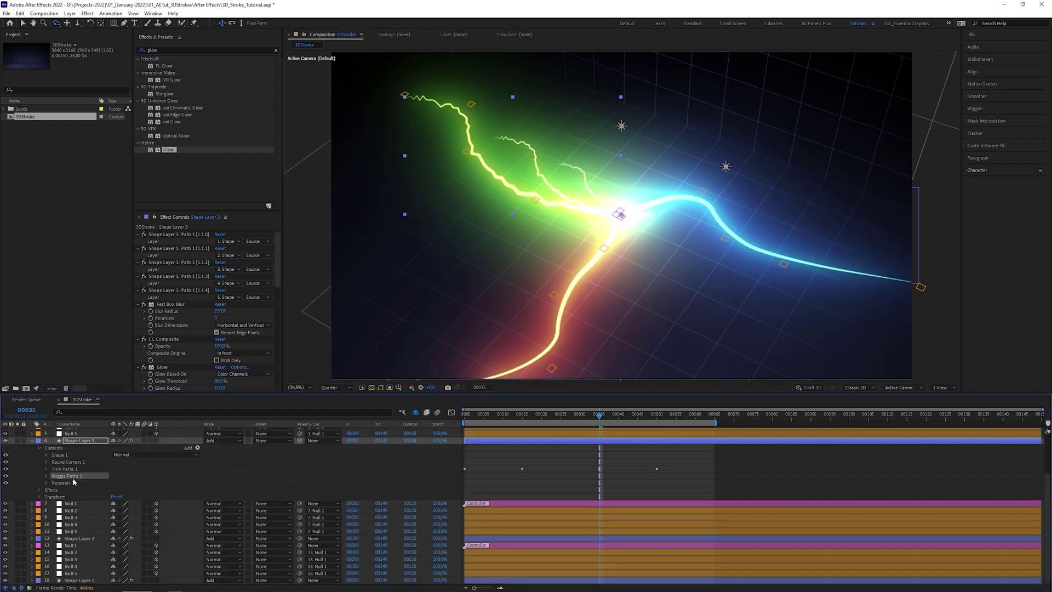
pyautogui.click(79, 539)
pyautogui.click(82, 579)
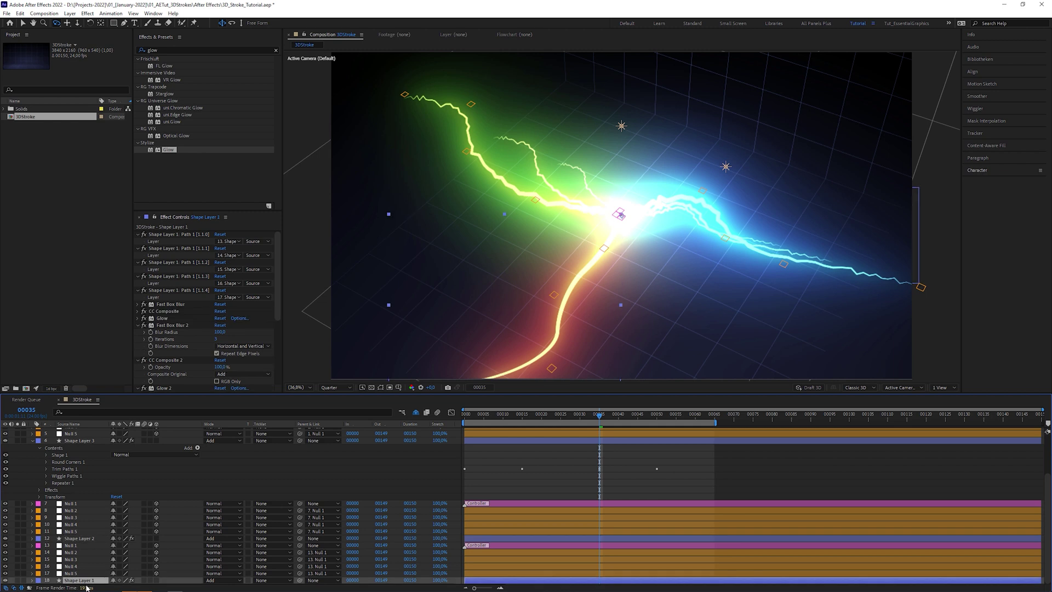
pyautogui.press('v')
# Collapse the expanded layer properties and select Shape Layer 3, Shape Layer 2 and Shape Layer 1 together.
pyautogui.click(32, 441)
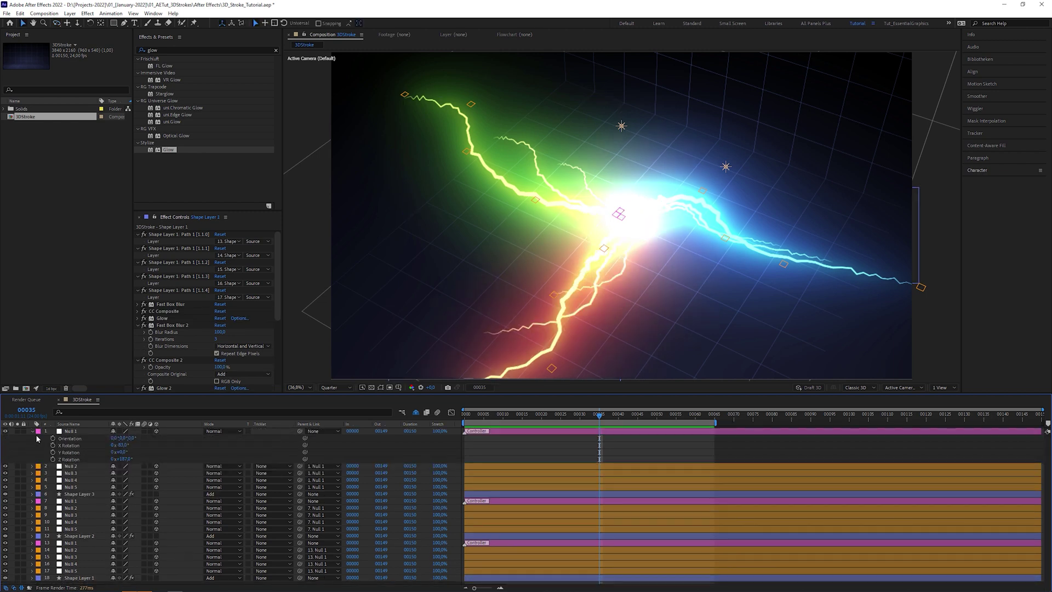
pyautogui.click(32, 432)
pyautogui.click(80, 465)
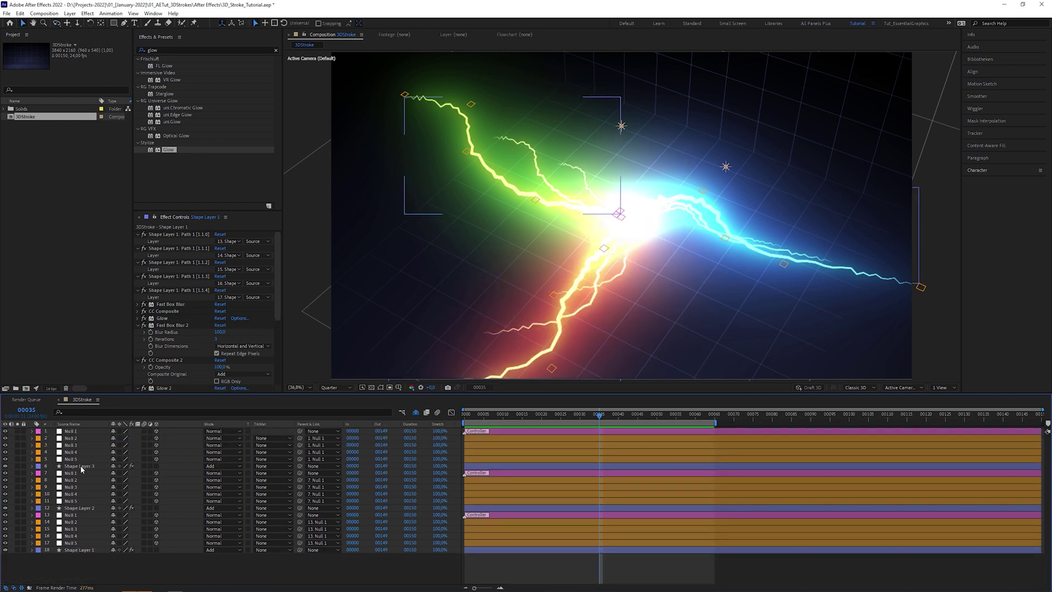
pyautogui.keyDown('ctrl'); pyautogui.click(78, 508); pyautogui.keyUp('ctrl')
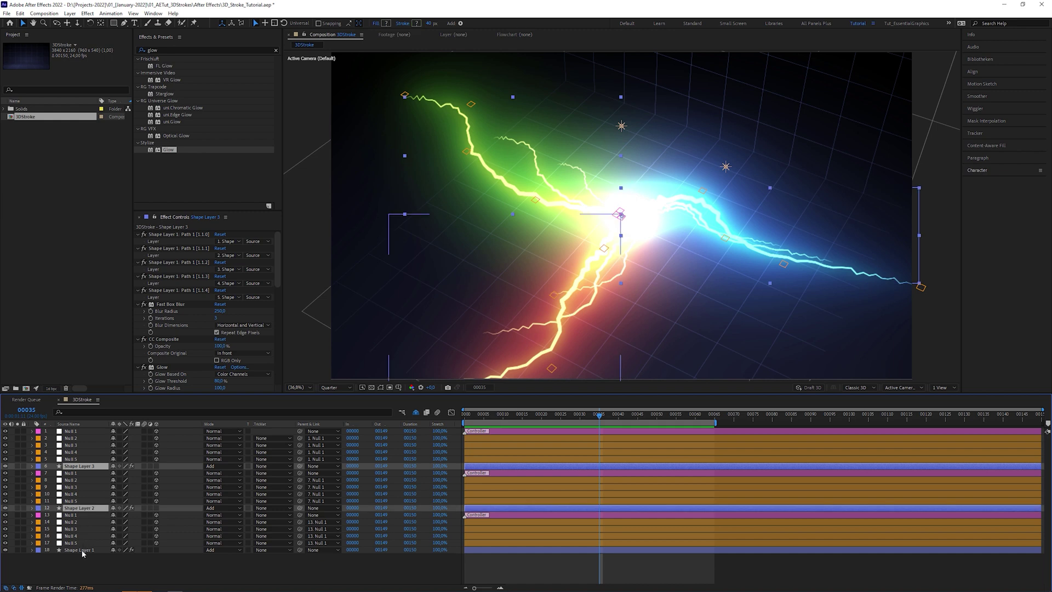
pyautogui.keyDown('ctrl'); pyautogui.click(81, 550); pyautogui.keyUp('ctrl')
# Create a camera from a newly orbited 3D view and parent it to a new 3D null object.
pyautogui.press('c')
pyautogui.moveTo(621, 261); pyautogui.dragTo(604, 207)
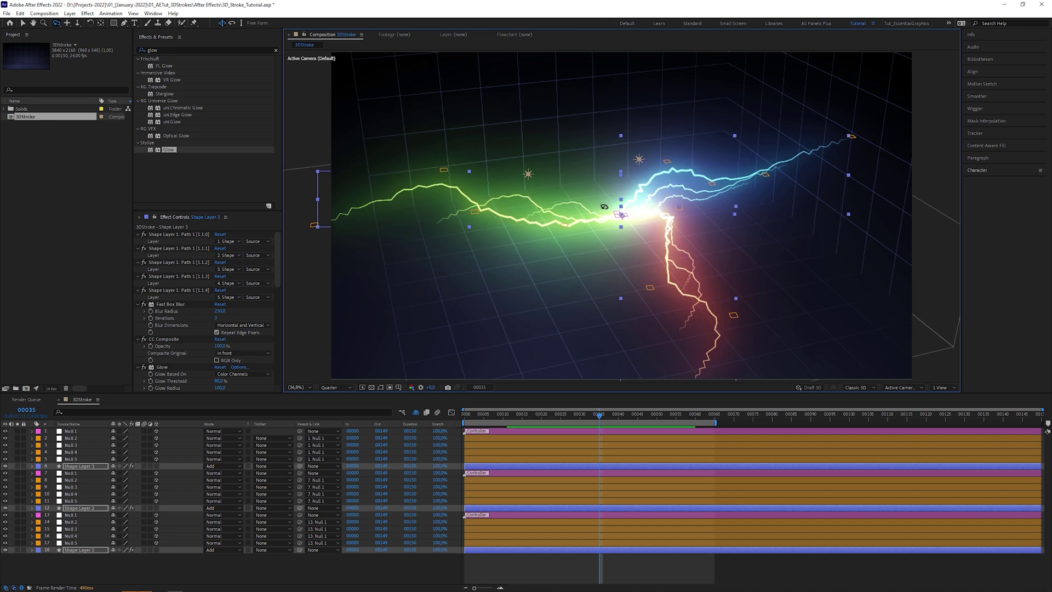
pyautogui.click(134, 14)
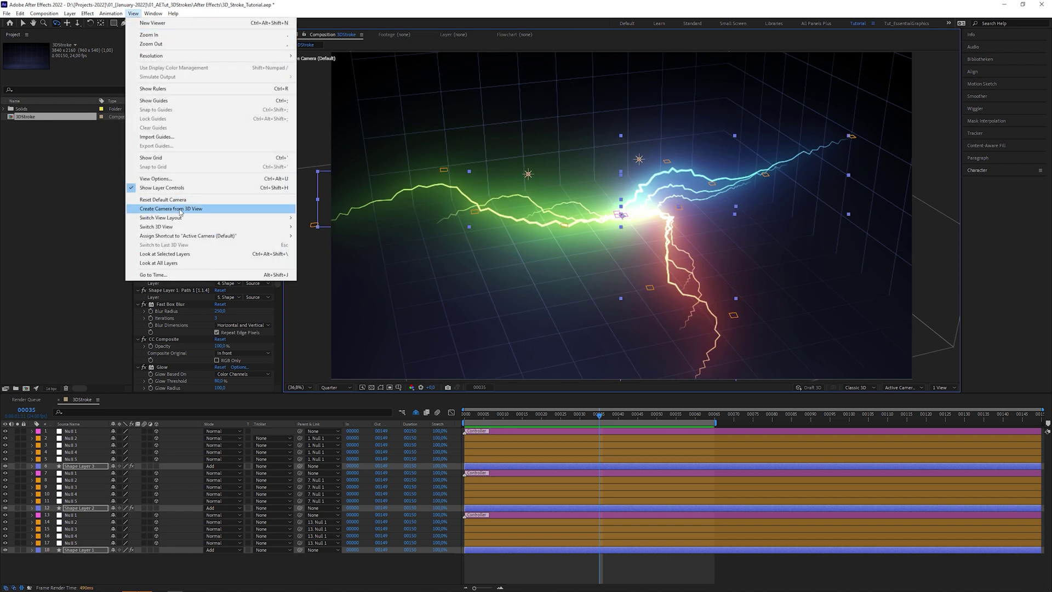
pyautogui.click(179, 211)
pyautogui.hotkey('ctrl', 'alt', 'shift', 'y')
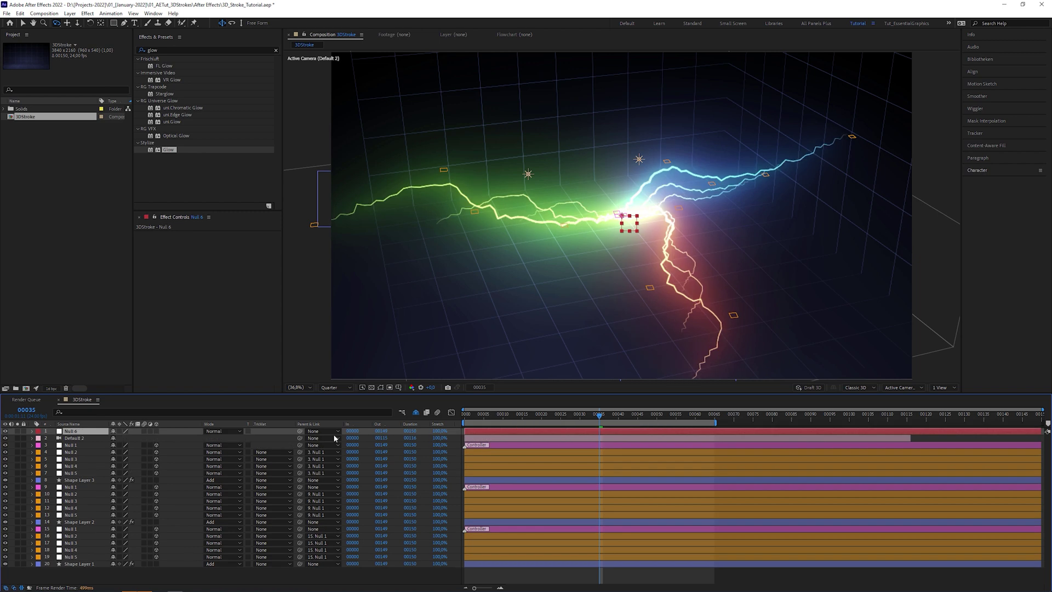
pyautogui.moveTo(179, 439); pyautogui.dragTo(77, 431)
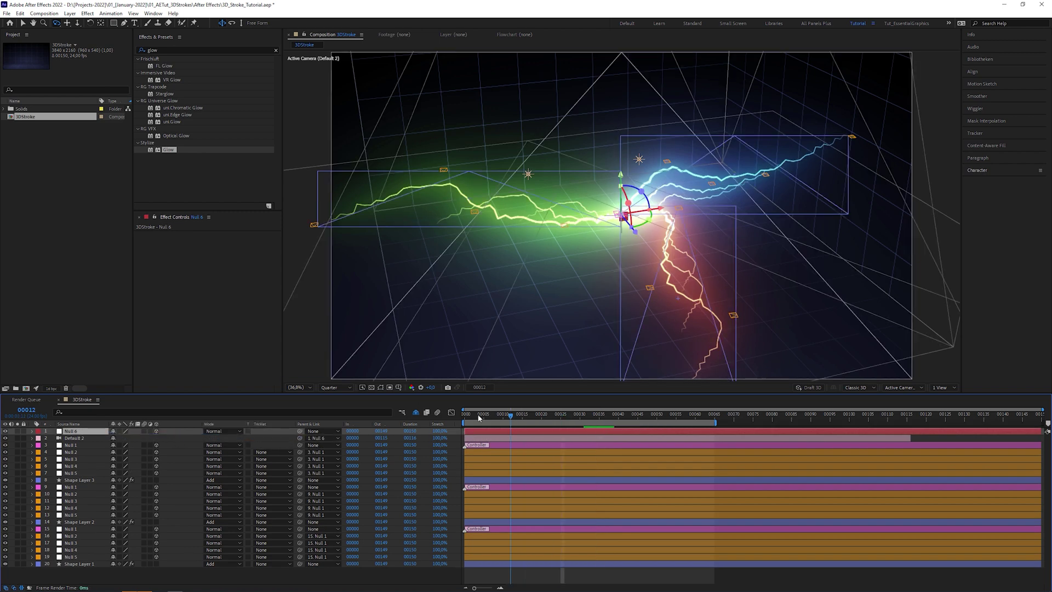
# Animate the camera null's rotation with keyframes, changing its X and Y Rotation at frame 0 so the camera swings during the work area.
pyautogui.press('Home')
pyautogui.press('r')
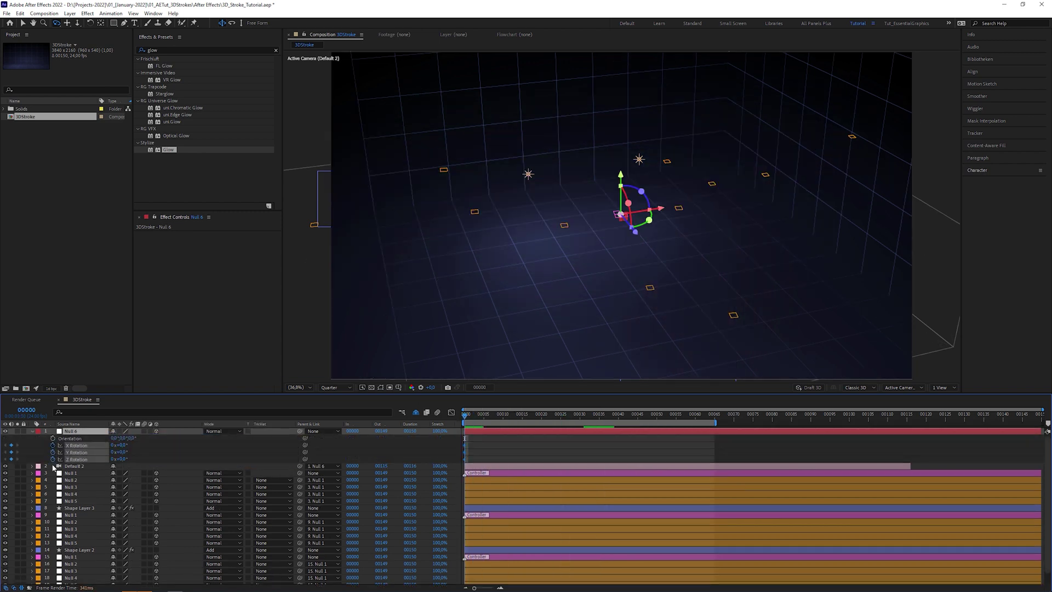
pyautogui.moveTo(121, 445); pyautogui.dragTo(131, 445)
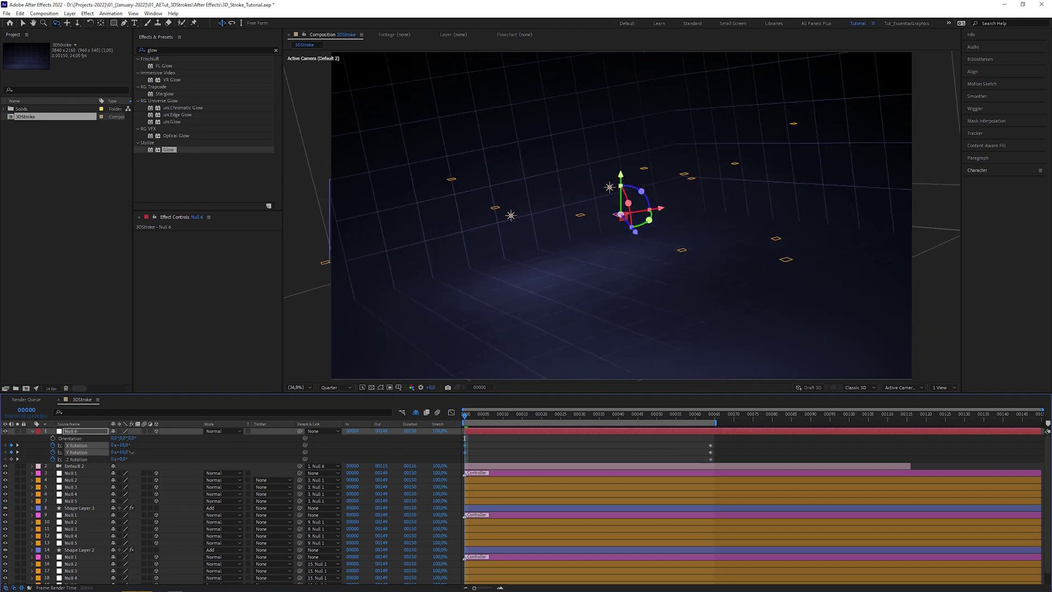
pyautogui.moveTo(121, 452); pyautogui.dragTo(136, 452)
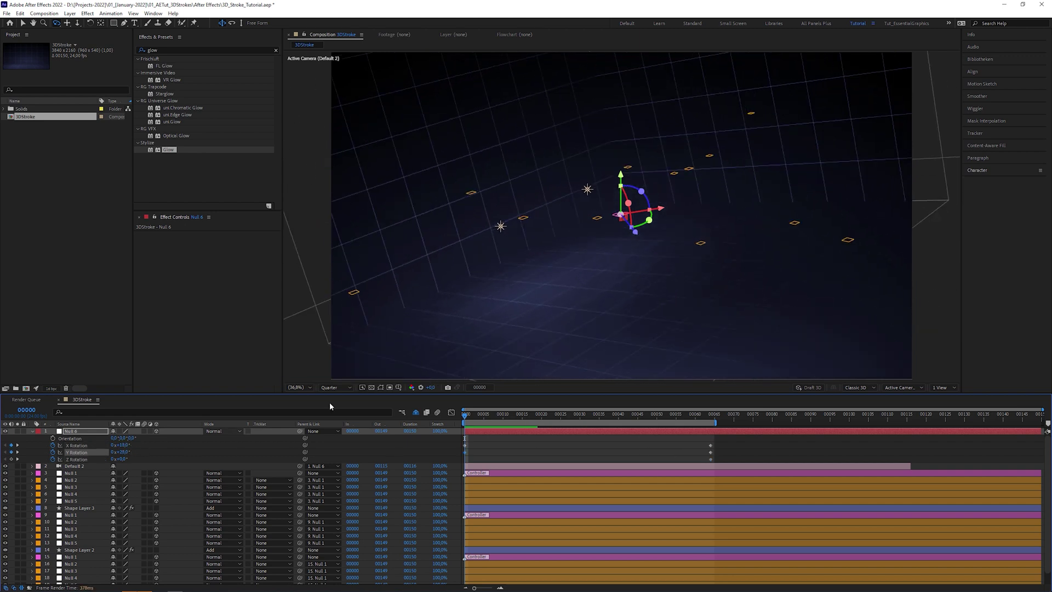
# Play back the composition to check the camera movement together with the lightning animation.
pyautogui.click(344, 387)
pyautogui.press('Escape')
pyautogui.press('space')
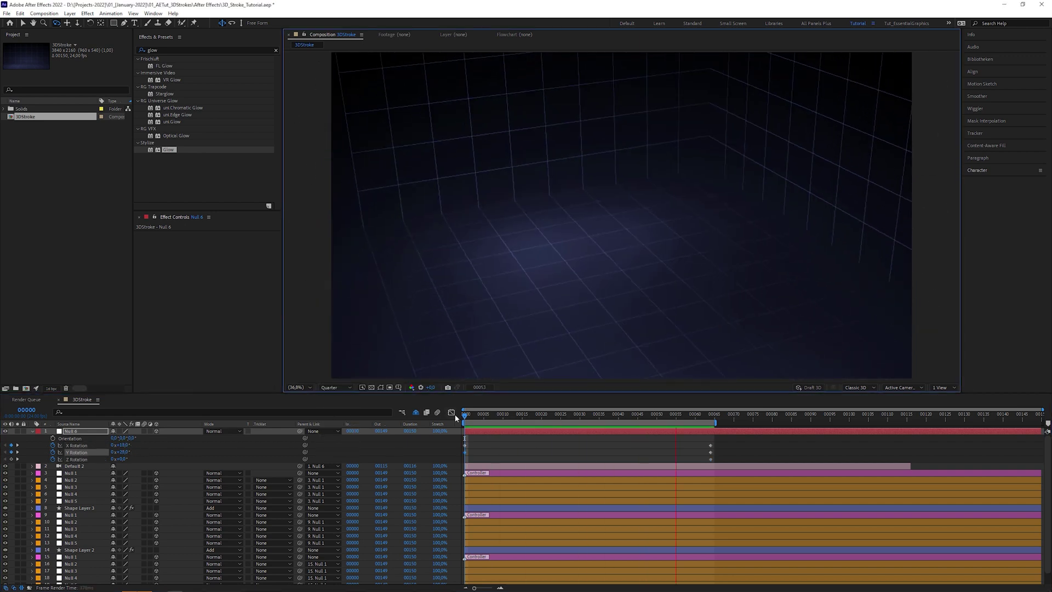
# Move Trim Paths below Wiggle Paths and above the Repeater in Shape Layer 3's contents, with the time at frame 35.
pyautogui.click(933, 508)
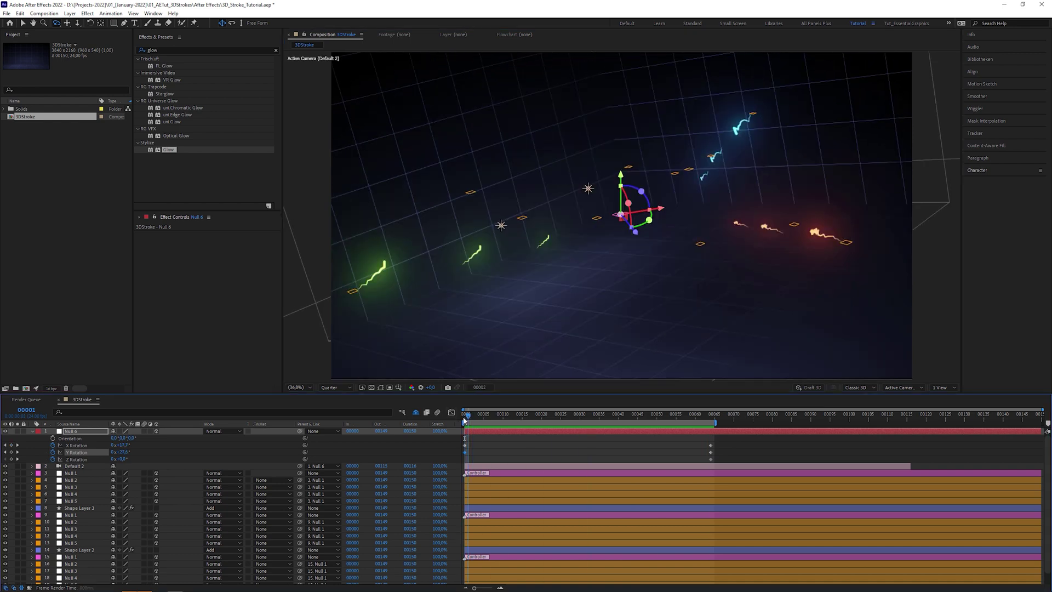
pyautogui.moveTo(1046, 528); pyautogui.dragTo(1046, 537)
pyautogui.click(599, 419)
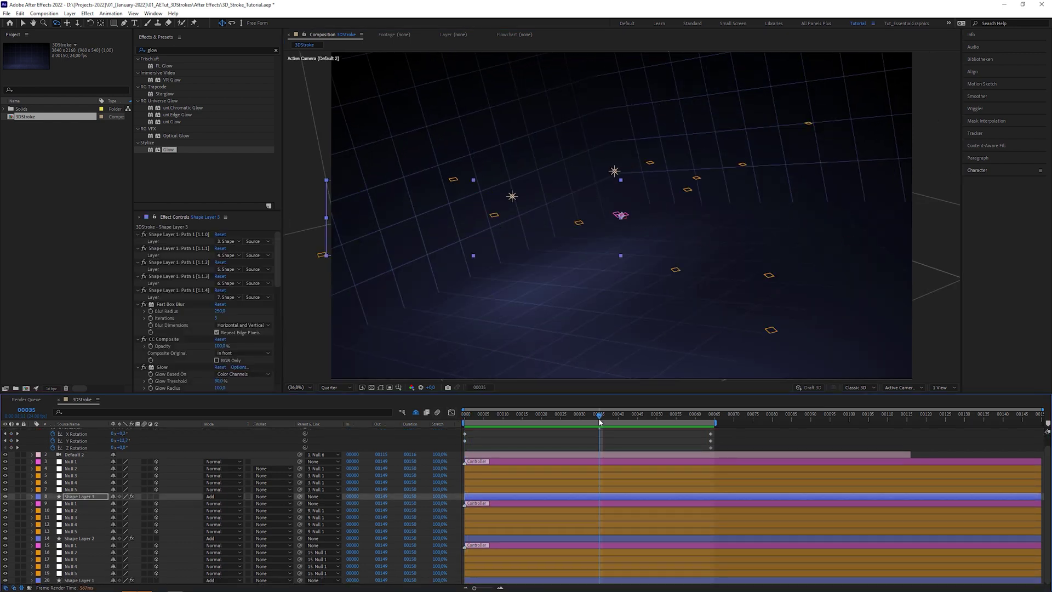
pyautogui.click(32, 497)
pyautogui.moveTo(75, 527); pyautogui.dragTo(74, 539)
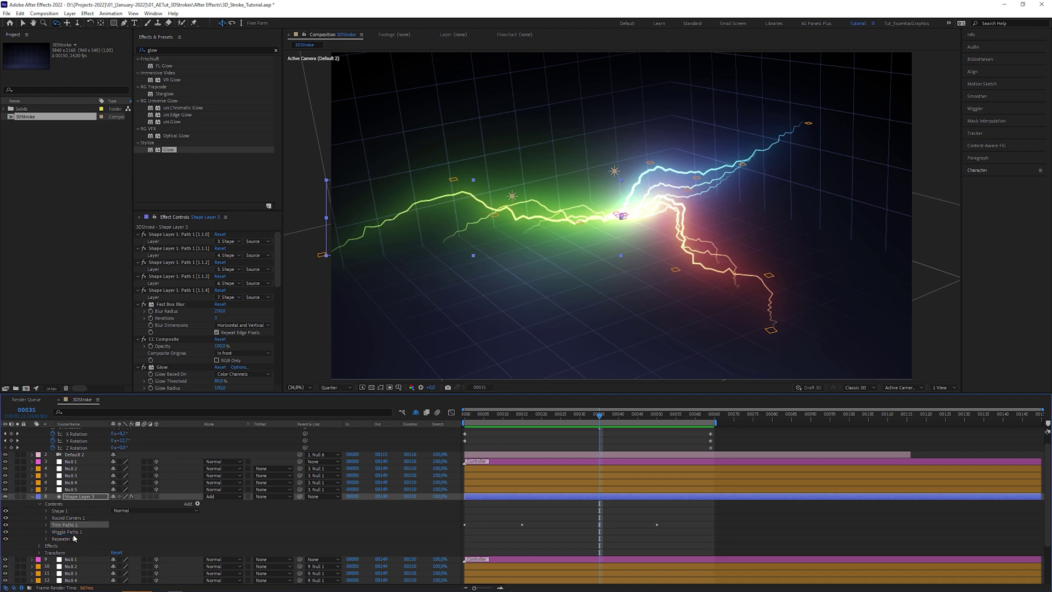
pyautogui.click(32, 496)
# Reorder Shape Layer 2's contents so Trim Paths sits between Wiggle Paths and the Repeater.
pyautogui.click(32, 538)
pyautogui.scroll(-1, 31, 537)
pyautogui.moveTo(72, 552); pyautogui.dragTo(72, 564)
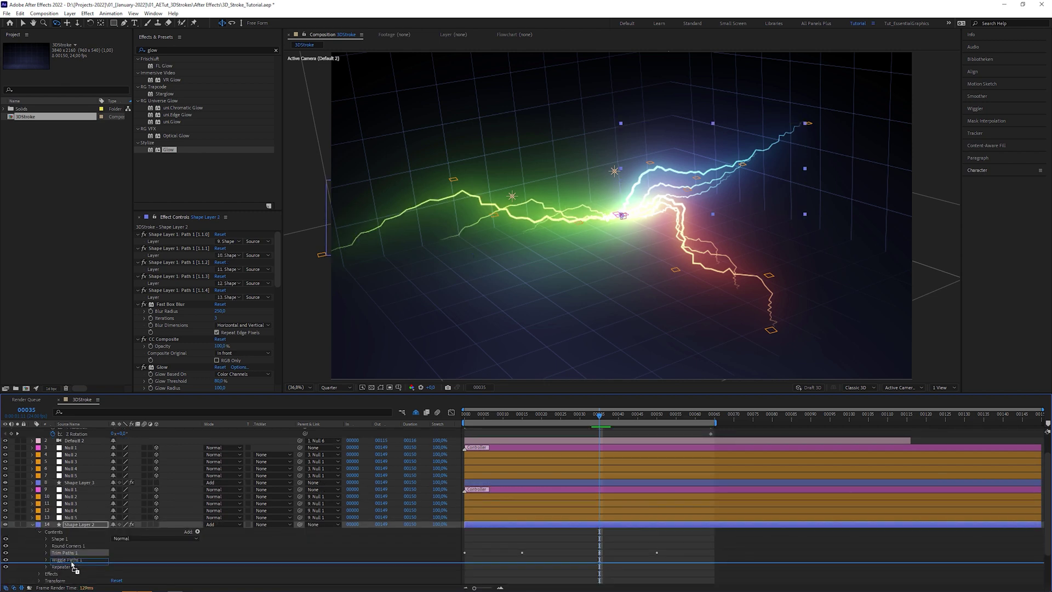
pyautogui.click(31, 525)
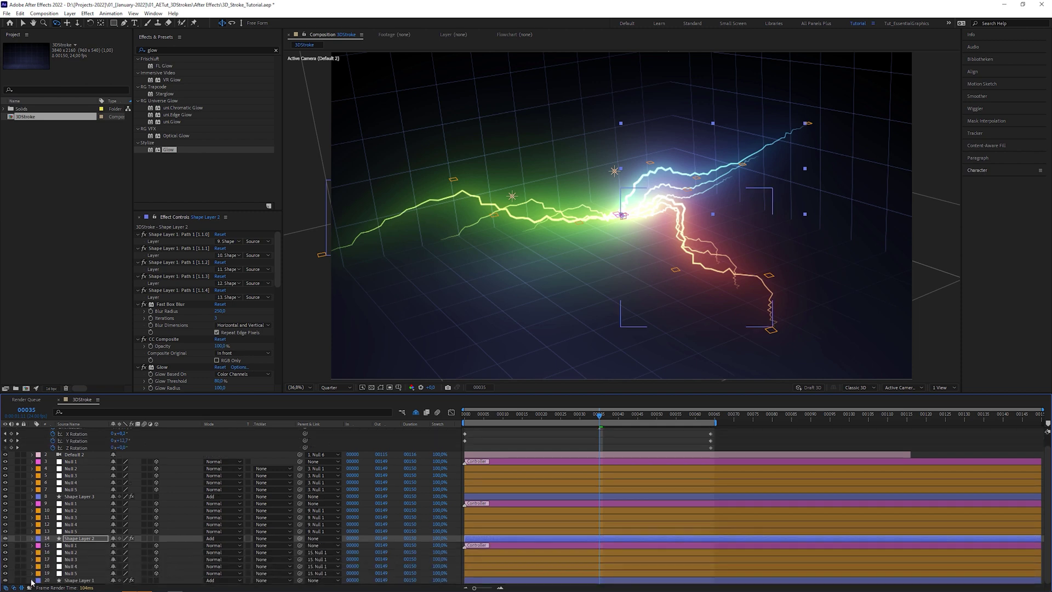
# Place Trim Paths between Wiggle Paths and the Repeater in Shape Layer 1, and preview the lightning animation.
pyautogui.click(32, 580)
pyautogui.scroll(-4, 32, 580)
pyautogui.moveTo(73, 553); pyautogui.dragTo(73, 564)
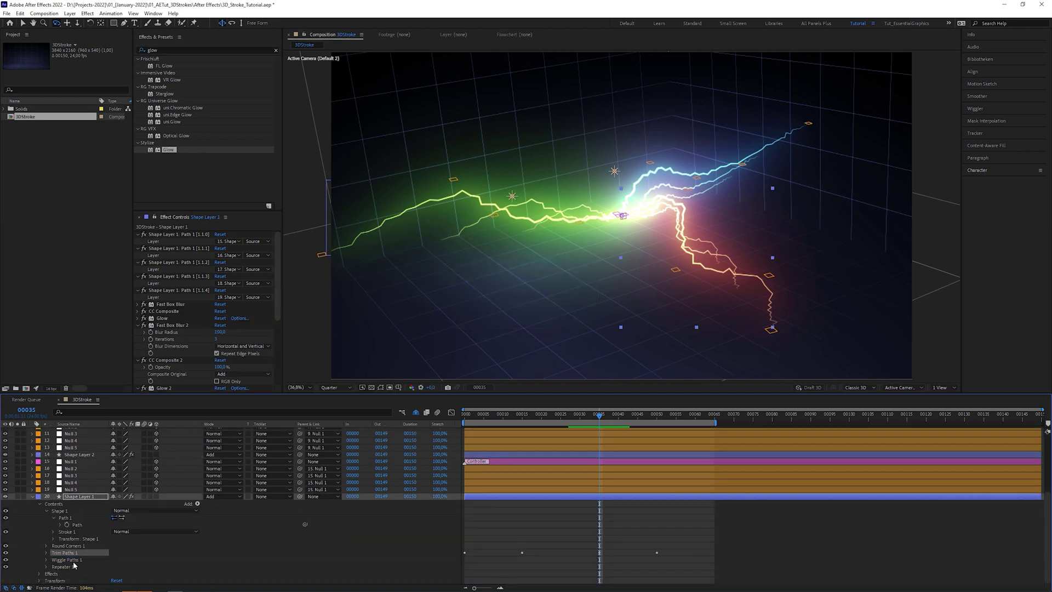
pyautogui.press('space')
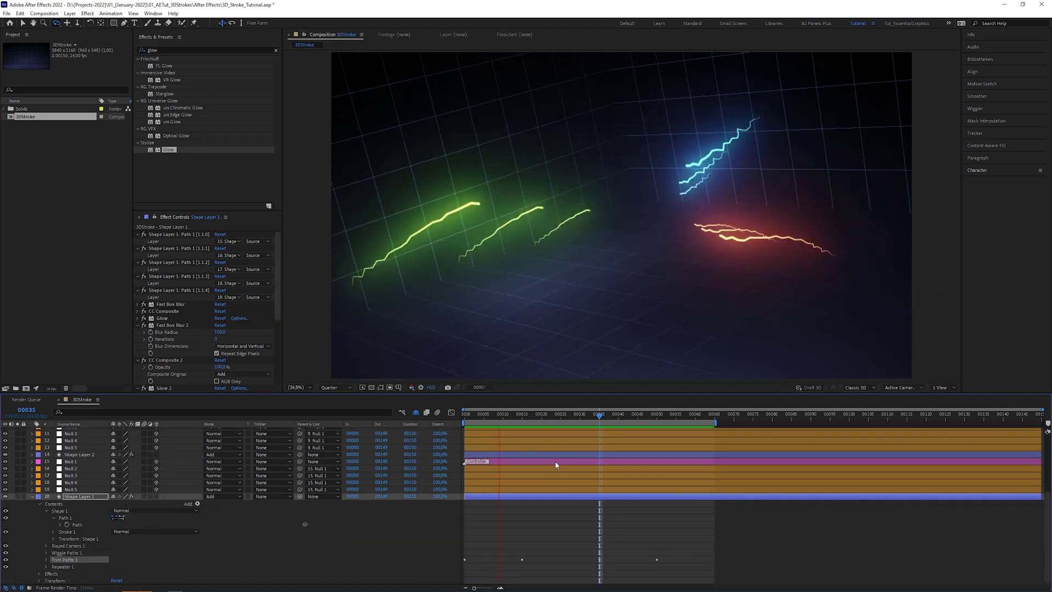